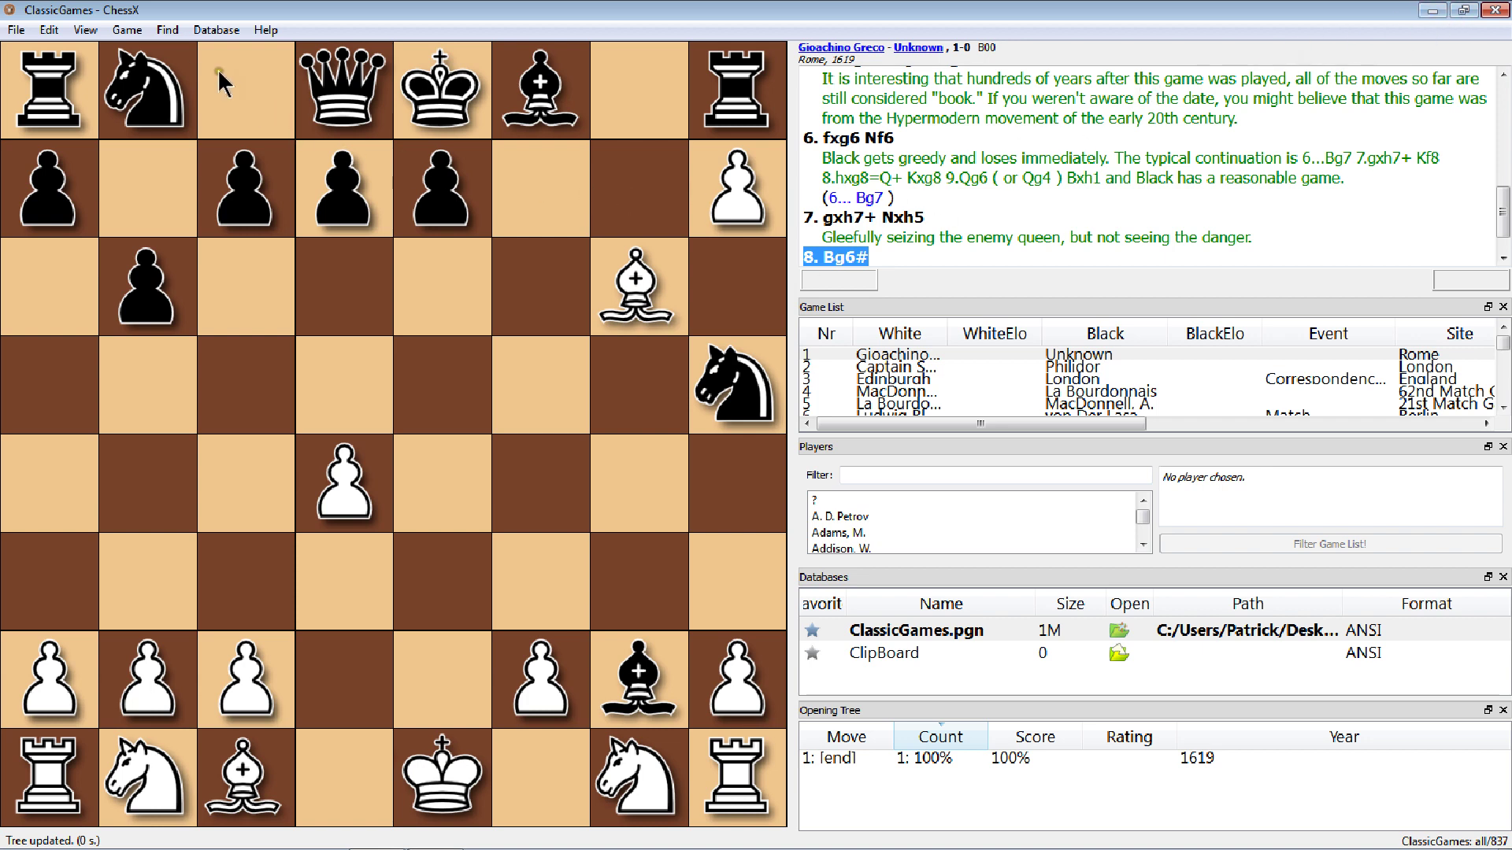
- Open the o-deville.pgn database from the PGN's folder and decline saving the current game to ClassicGames
{"action": "left_click", "coordinate": [10, 32]}
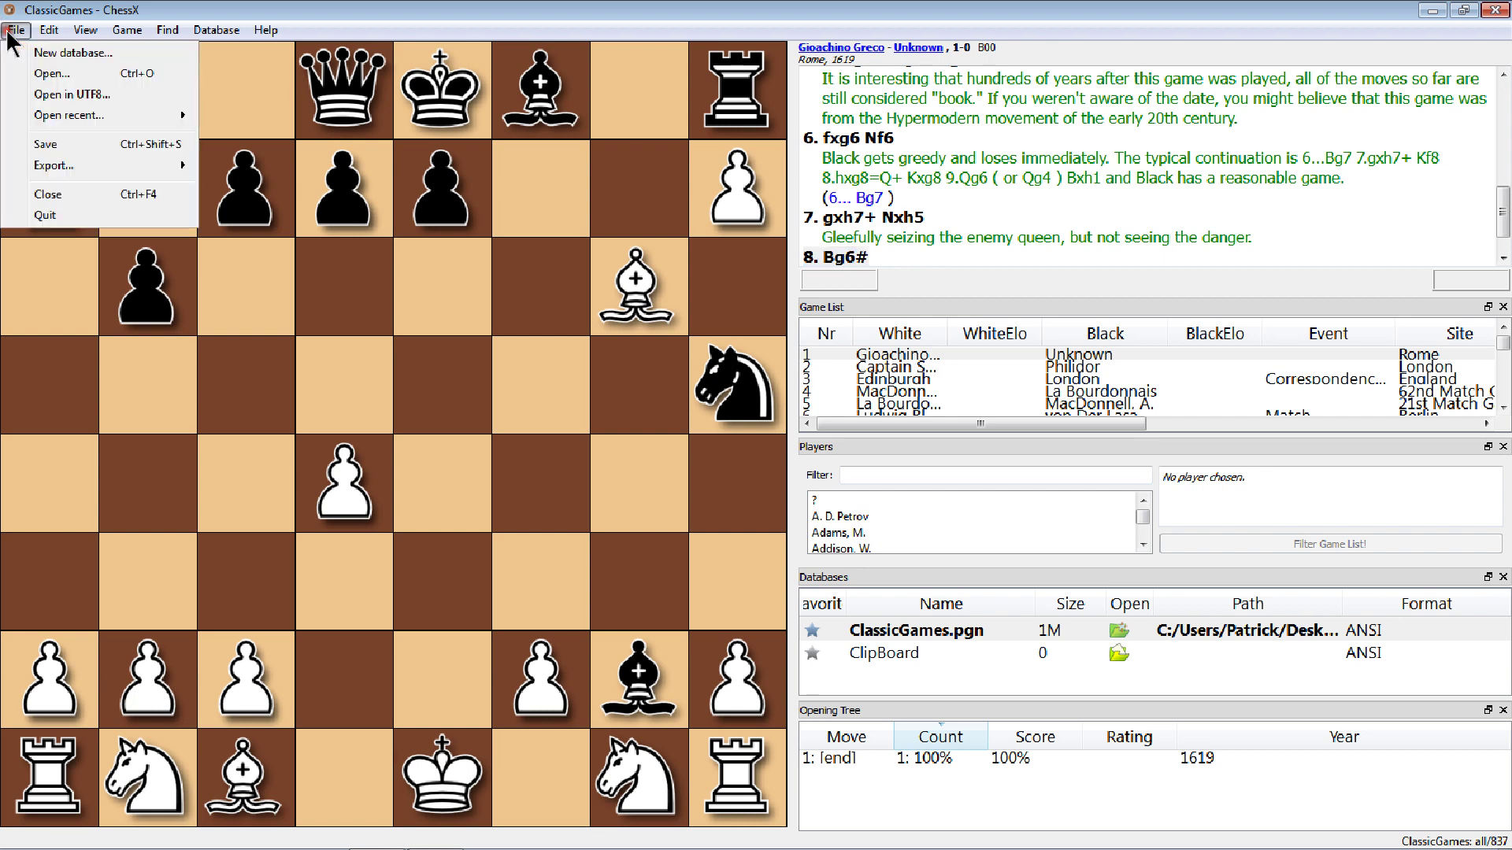
{"action": "left_click", "coordinate": [39, 73]}
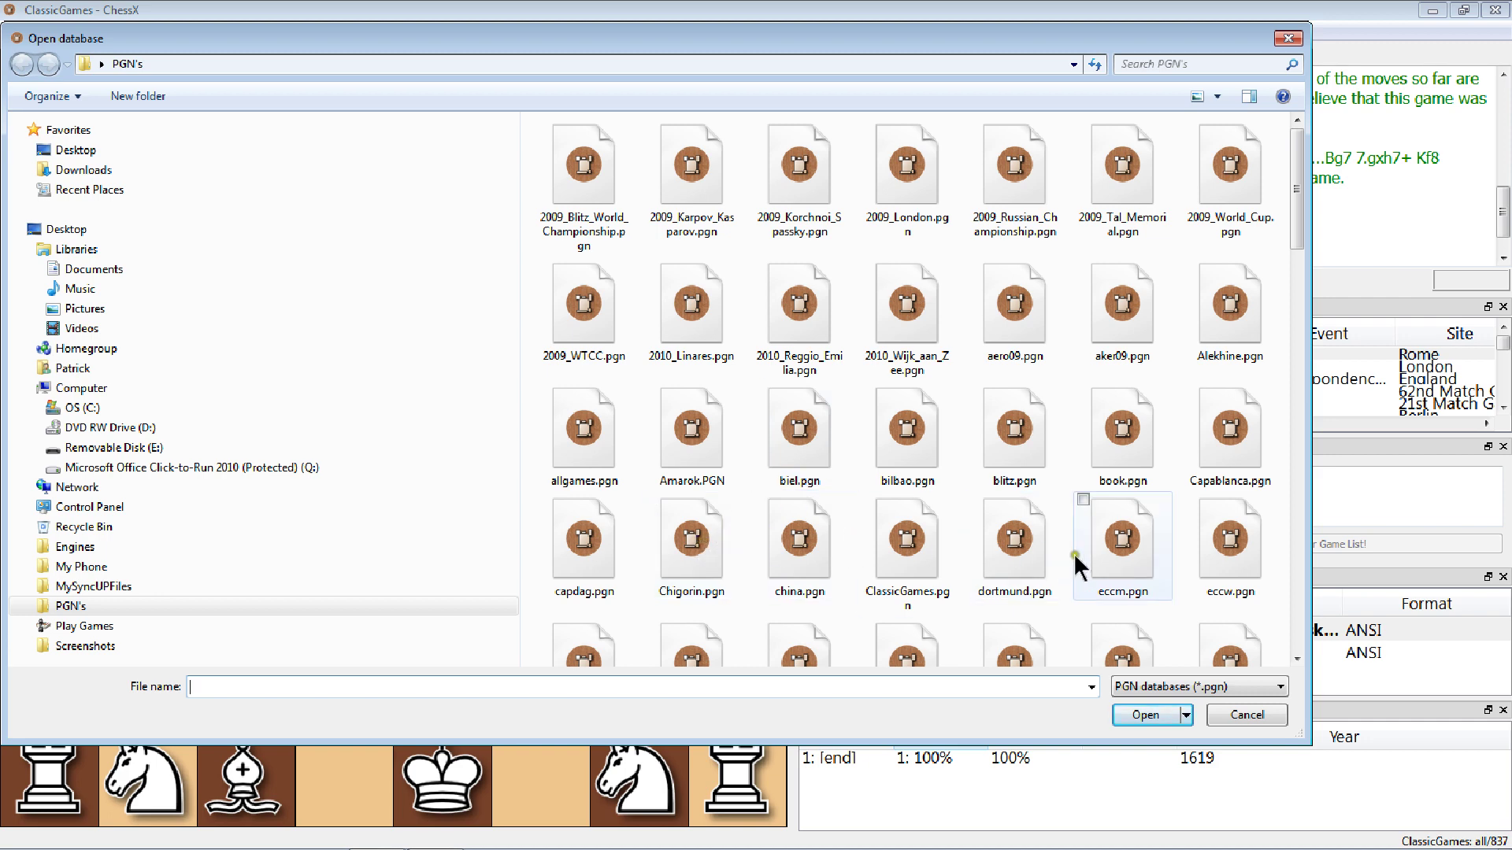
{"action": "left_click_drag", "start_coordinate": [1293, 206], "coordinate": [1285, 233]}
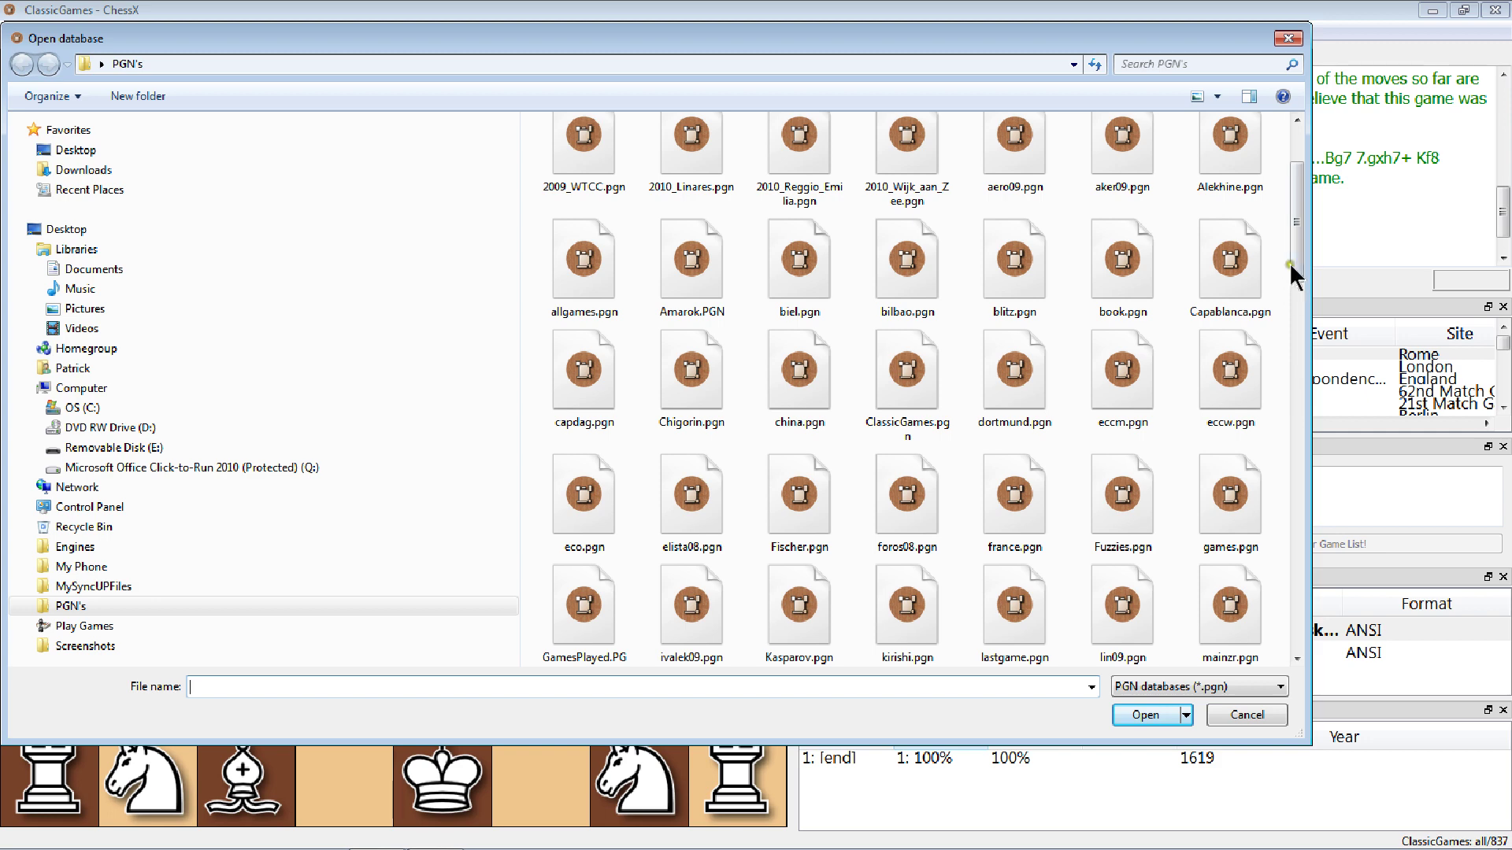
{"action": "left_click_drag", "start_coordinate": [1290, 265], "coordinate": [1297, 310]}
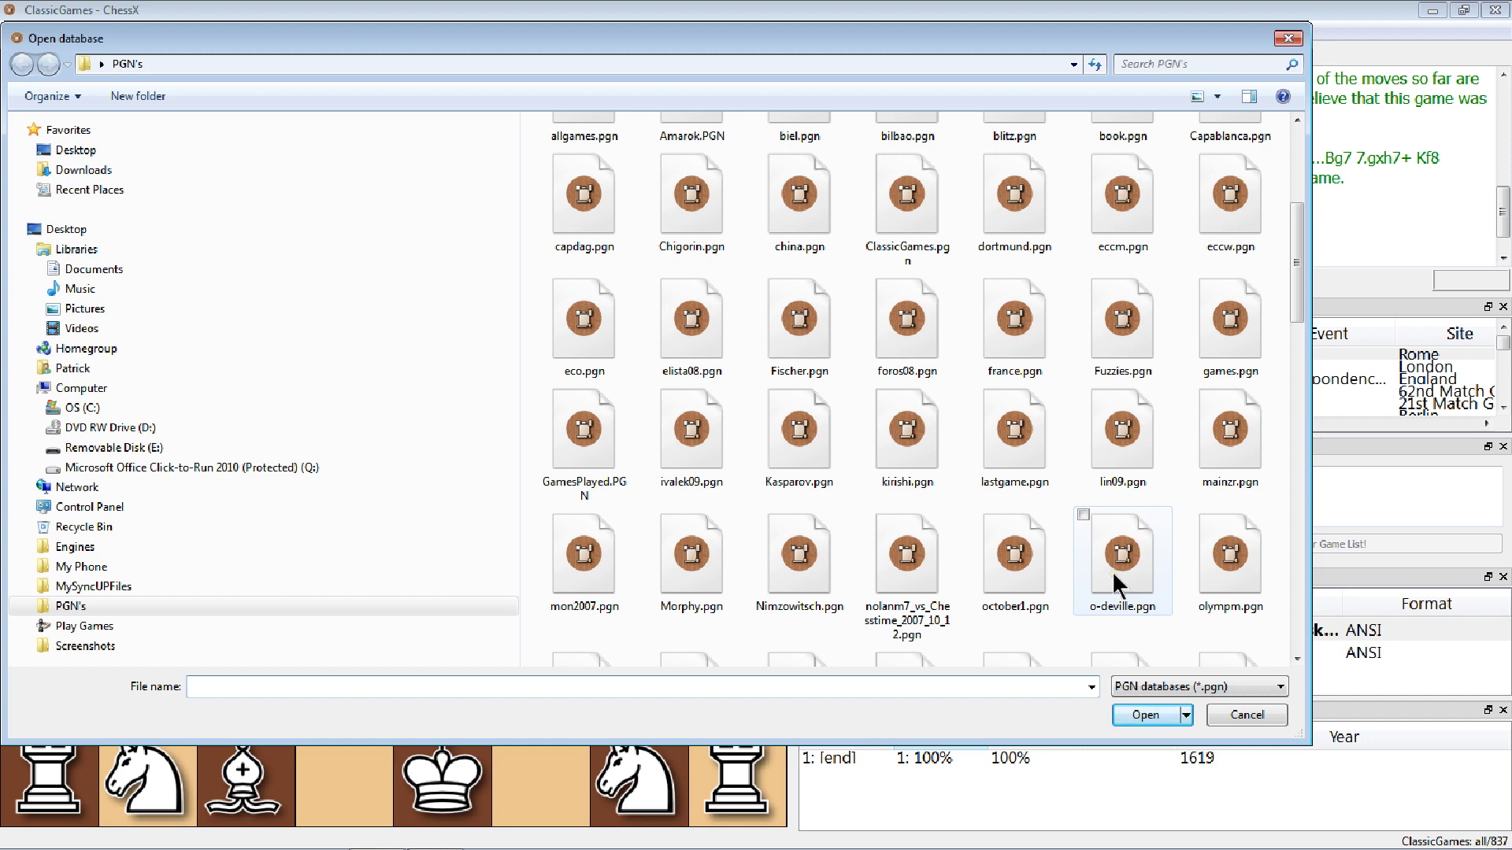
{"action": "left_click", "coordinate": [1113, 578]}
{"action": "double_click", "coordinate": [1114, 579]}
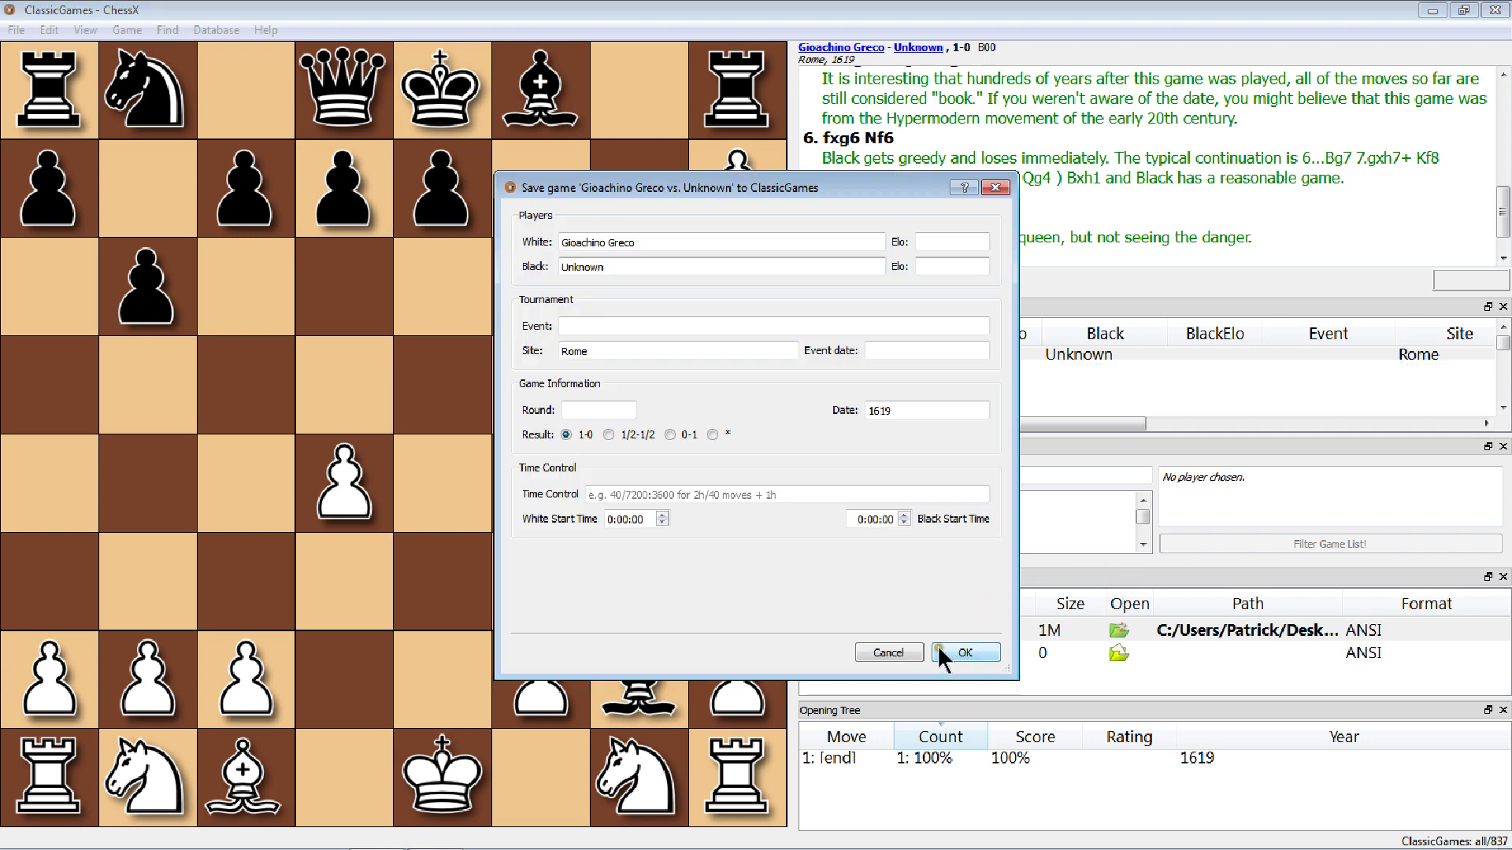
{"action": "left_click", "coordinate": [887, 652]}
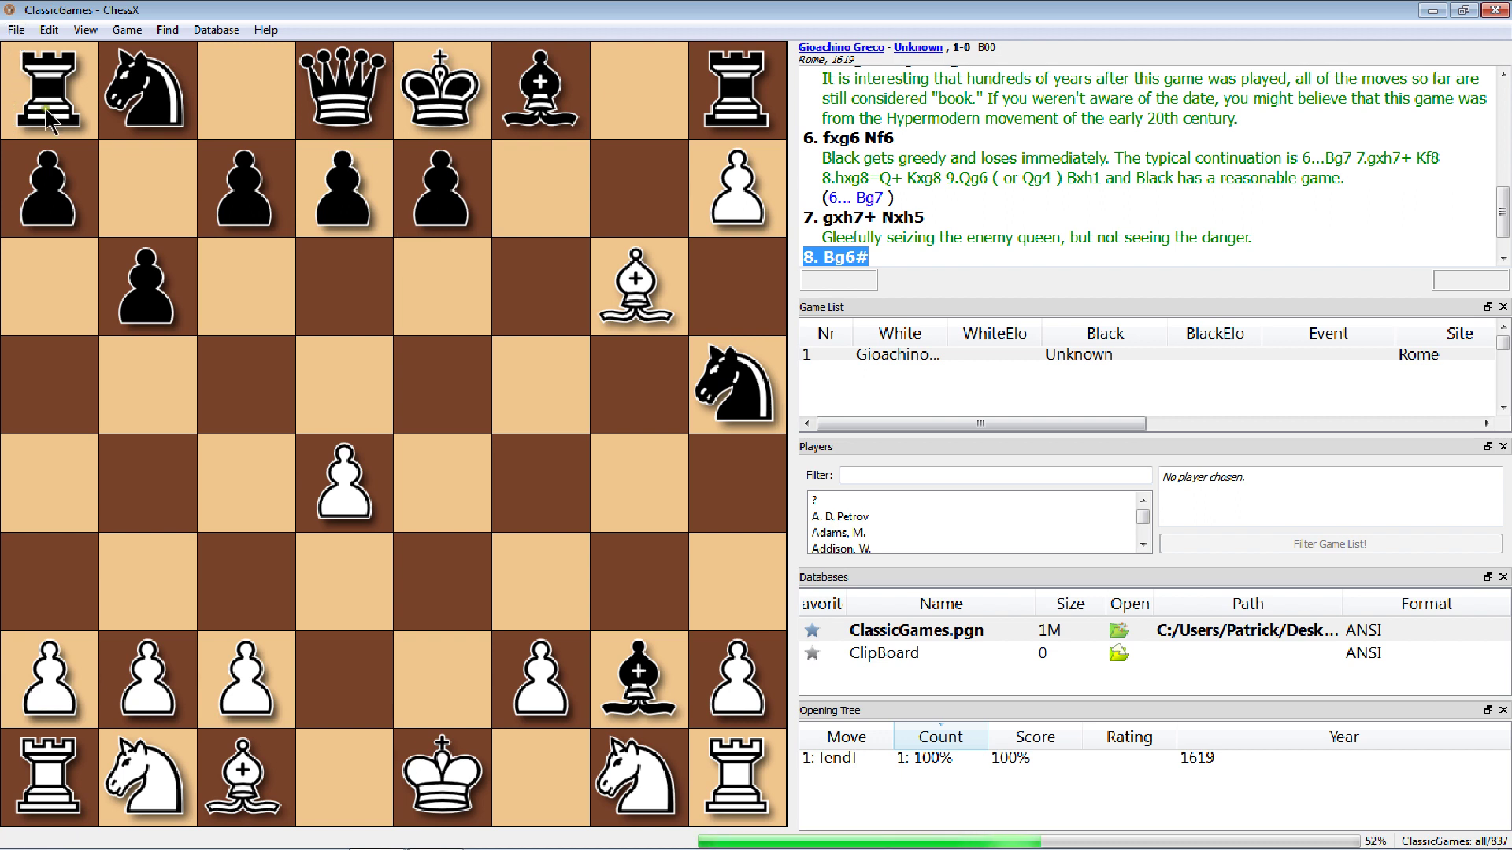
- Open the o-deville.pgn database from the PGN's folder once more
{"action": "left_click", "coordinate": [16, 30]}
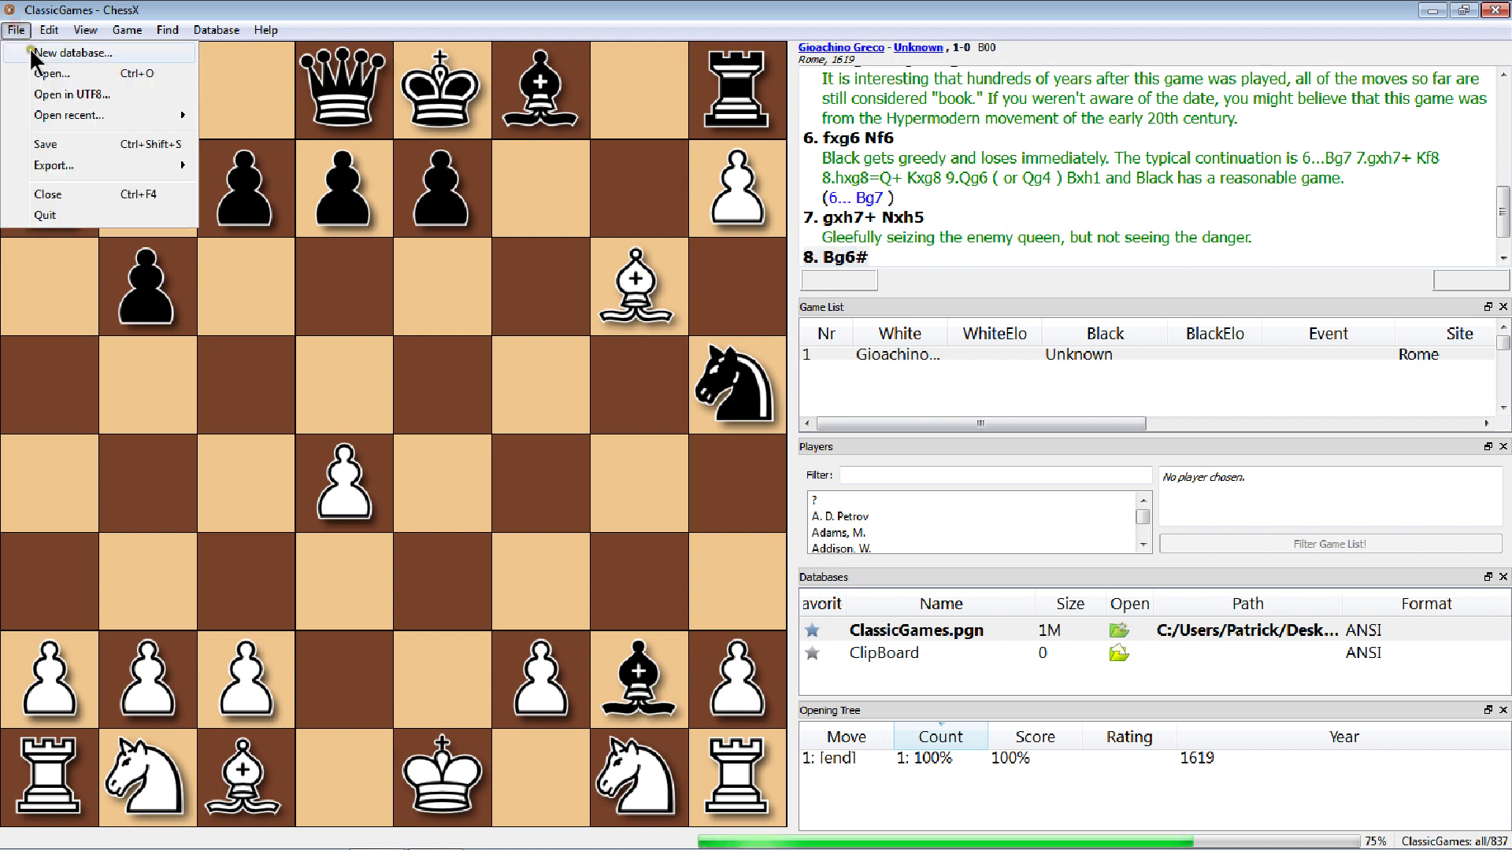
{"action": "left_click", "coordinate": [45, 73]}
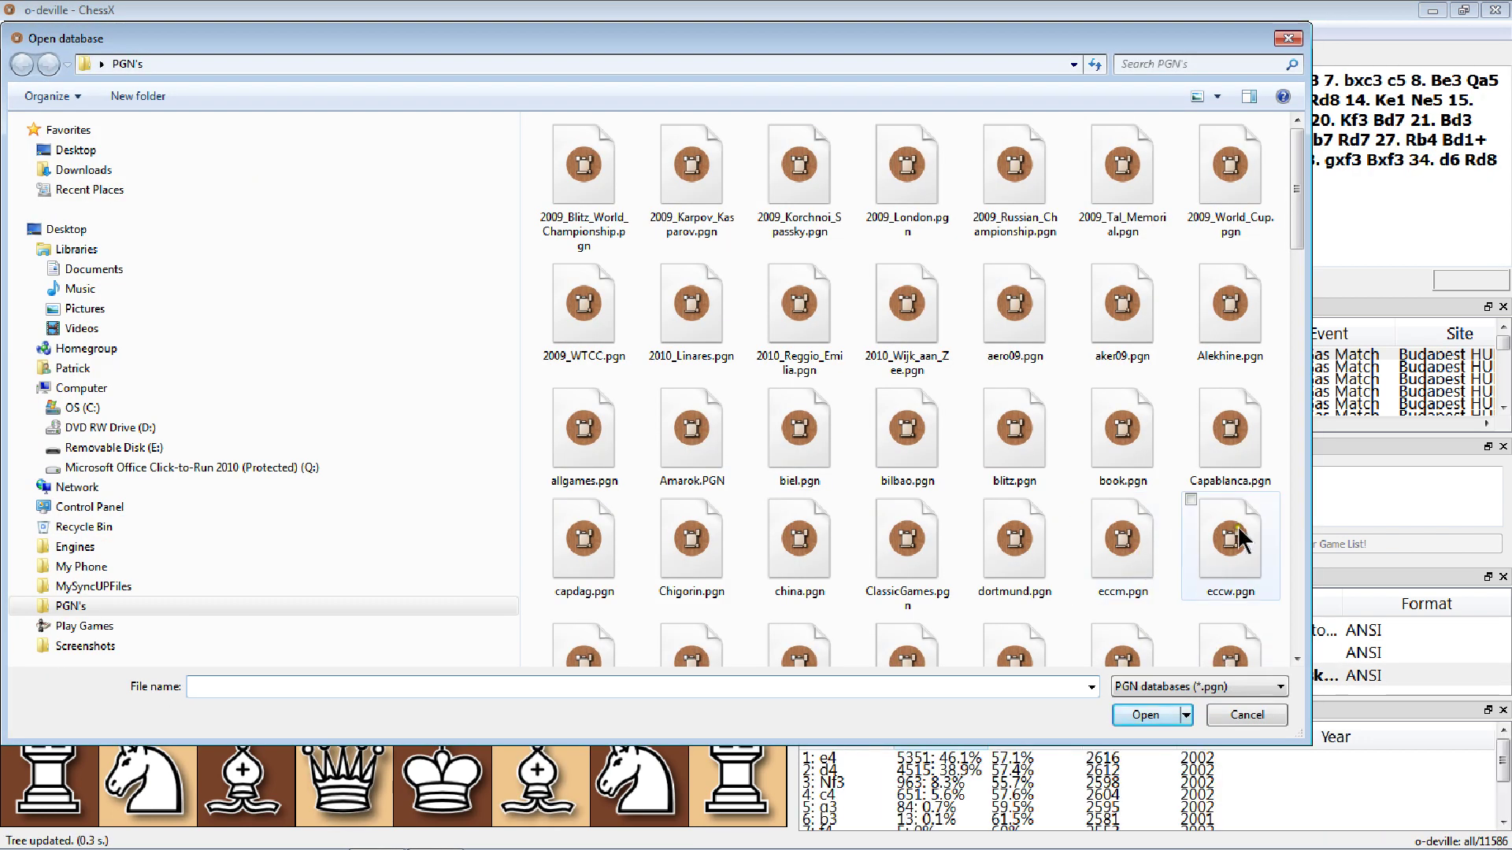
{"action": "left_click_drag", "start_coordinate": [1300, 200], "coordinate": [1290, 315]}
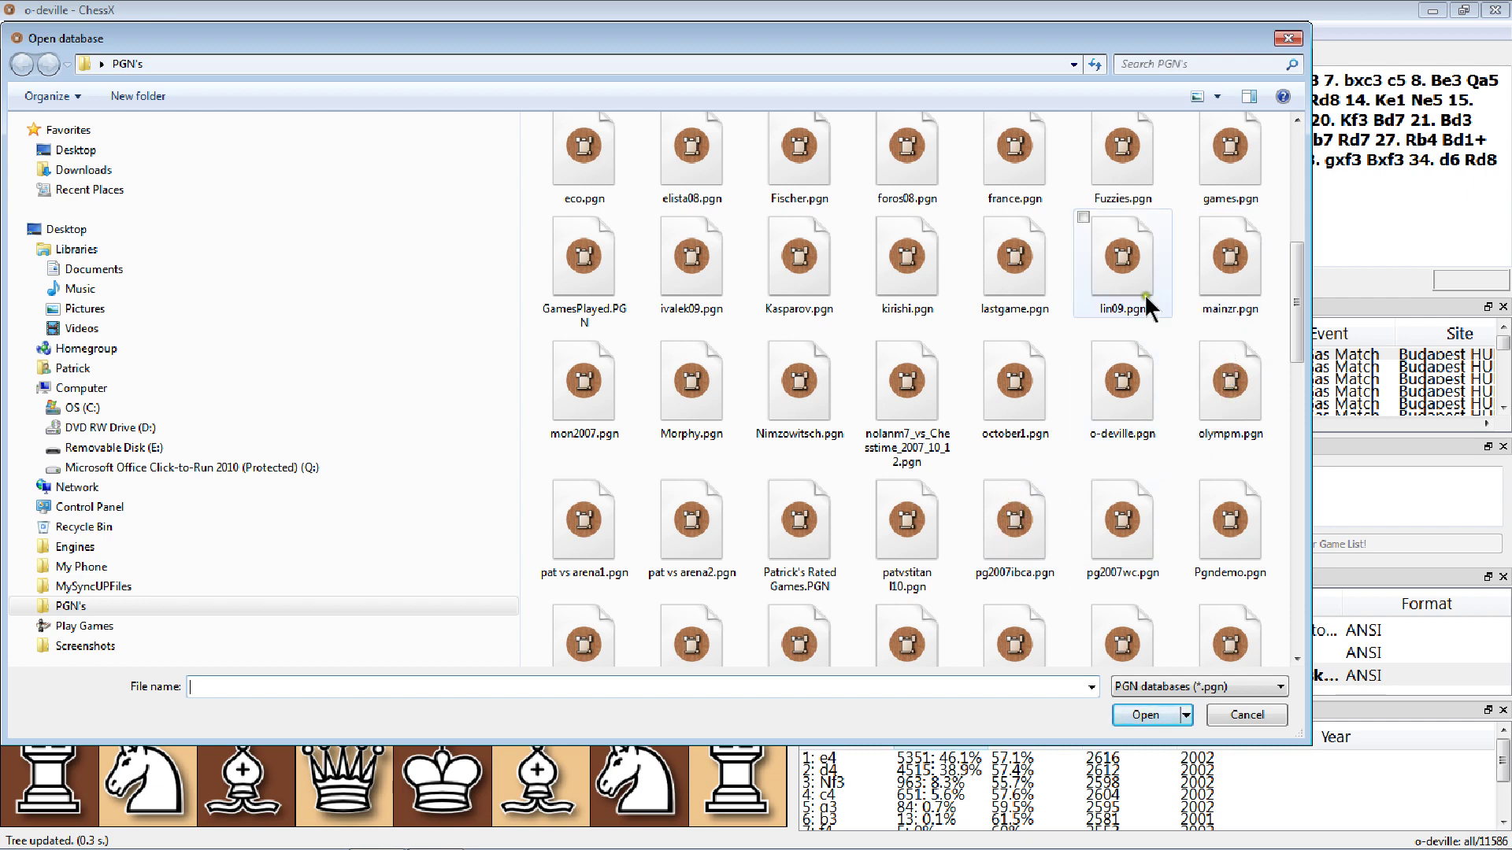
{"action": "left_click", "coordinate": [1111, 388]}
{"action": "double_click", "coordinate": [1111, 387]}
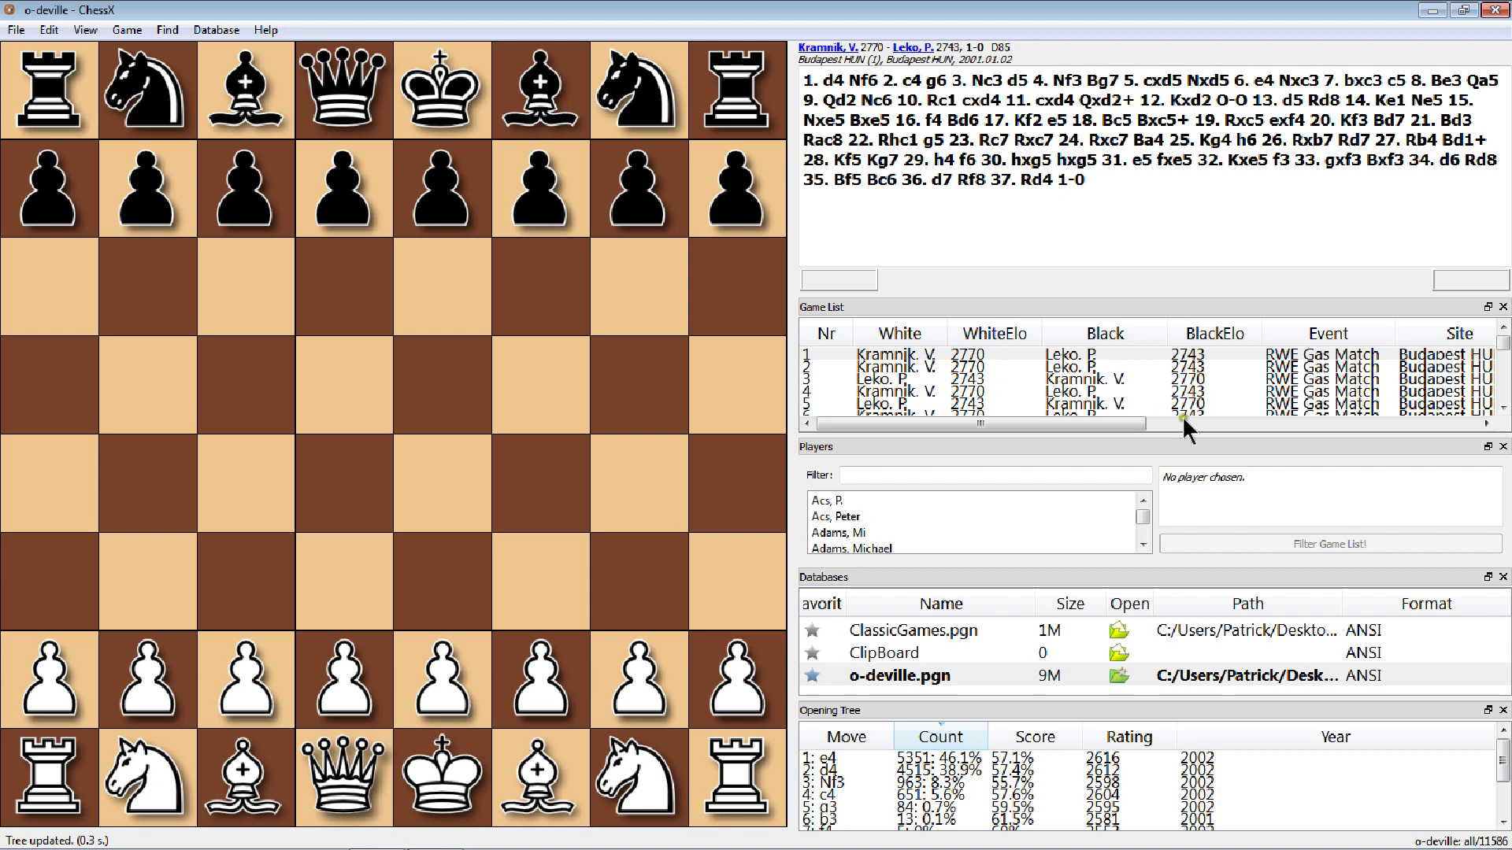
- Look through the o-deville game list across its columns and down to the last game, returning to the first game
{"action": "left_click_drag", "start_coordinate": [1120, 427], "coordinate": [1310, 418]}
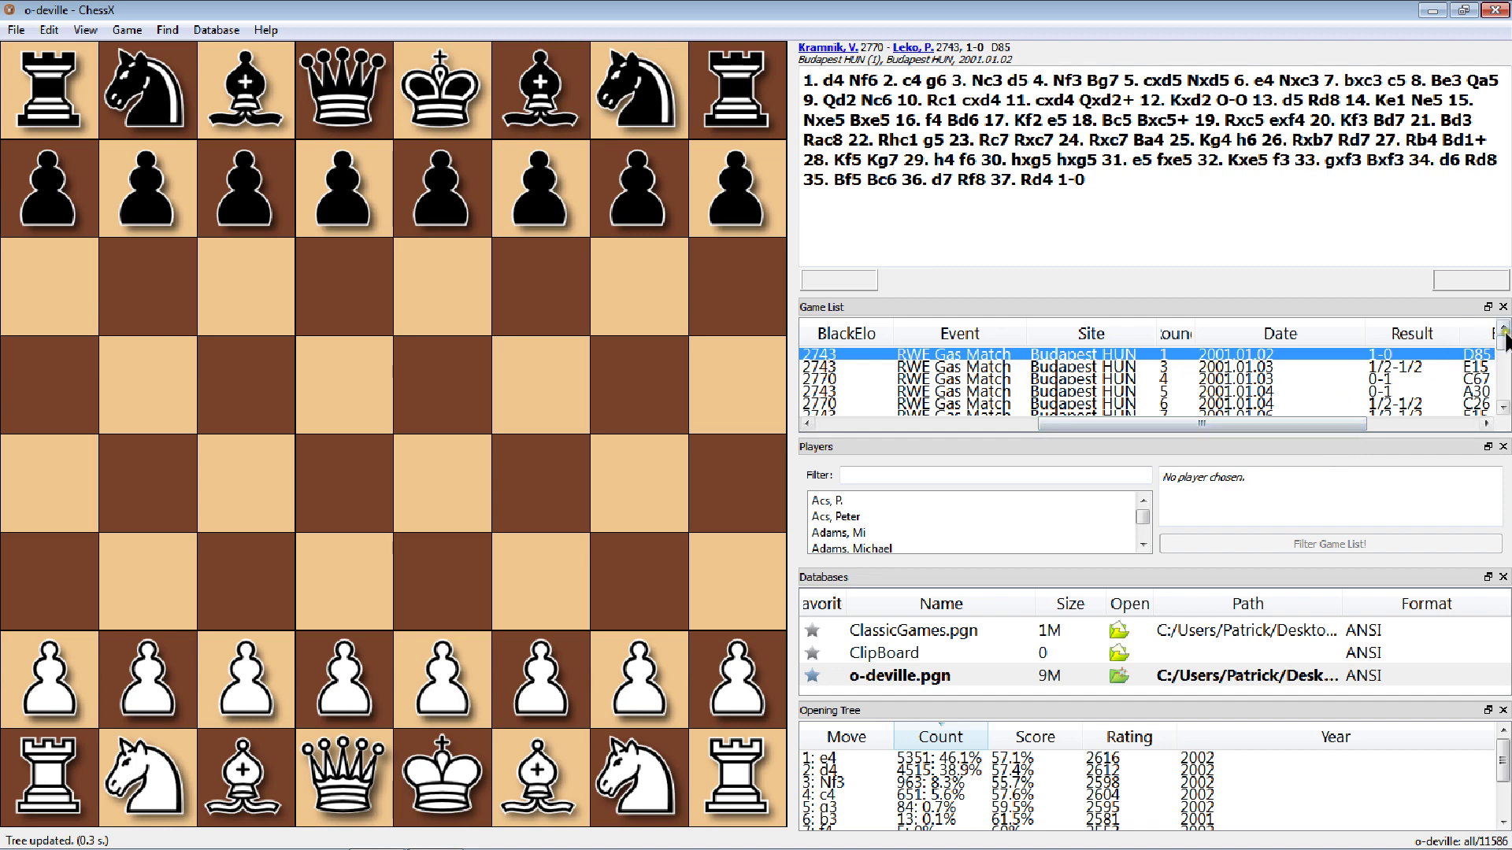
{"action": "left_click_drag", "start_coordinate": [1503, 346], "coordinate": [1503, 398]}
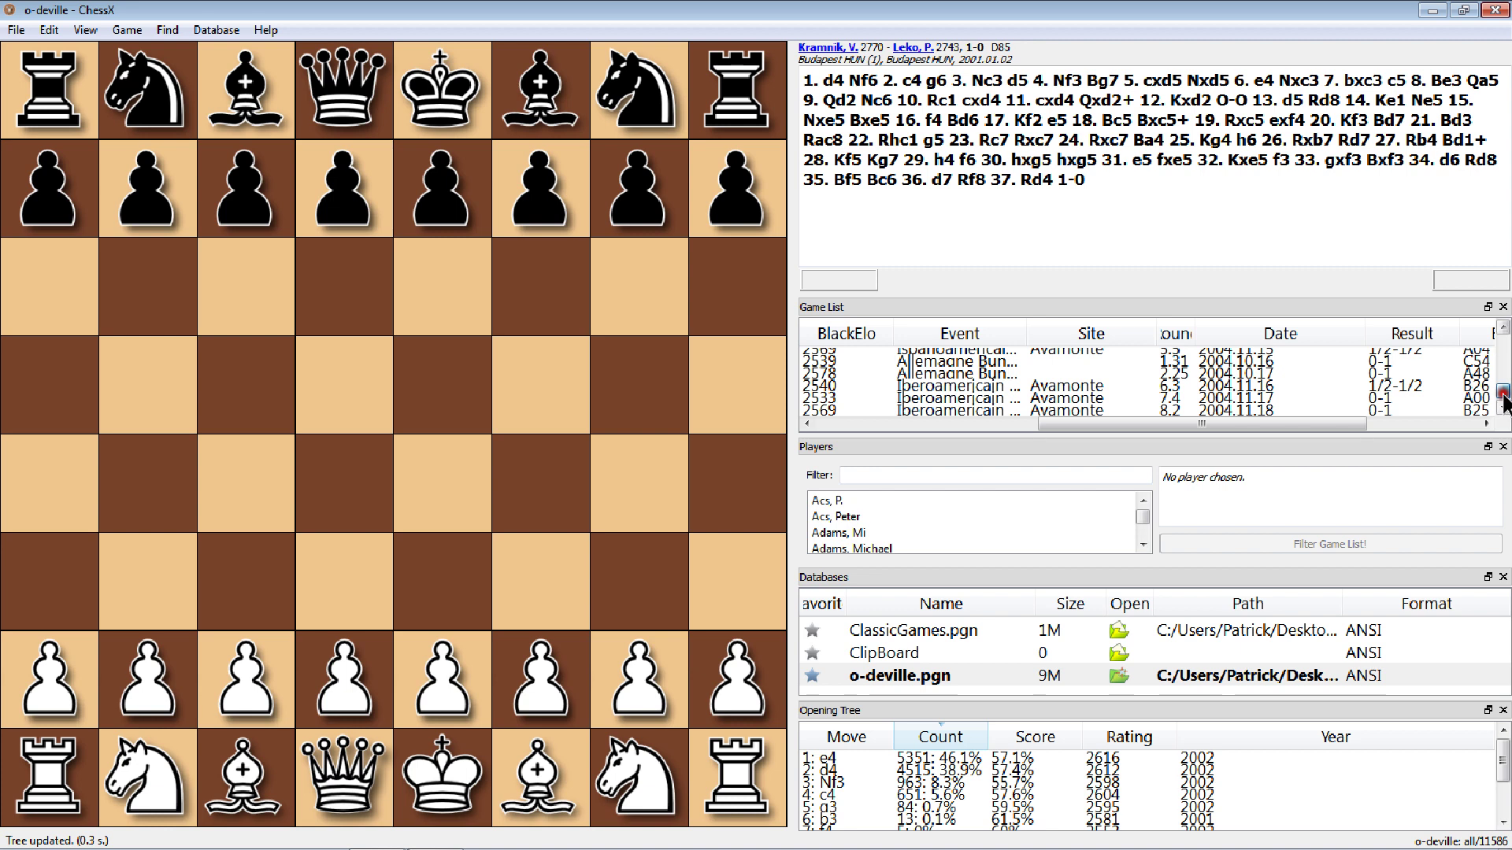
{"action": "left_click_drag", "start_coordinate": [1331, 423], "coordinate": [858, 423]}
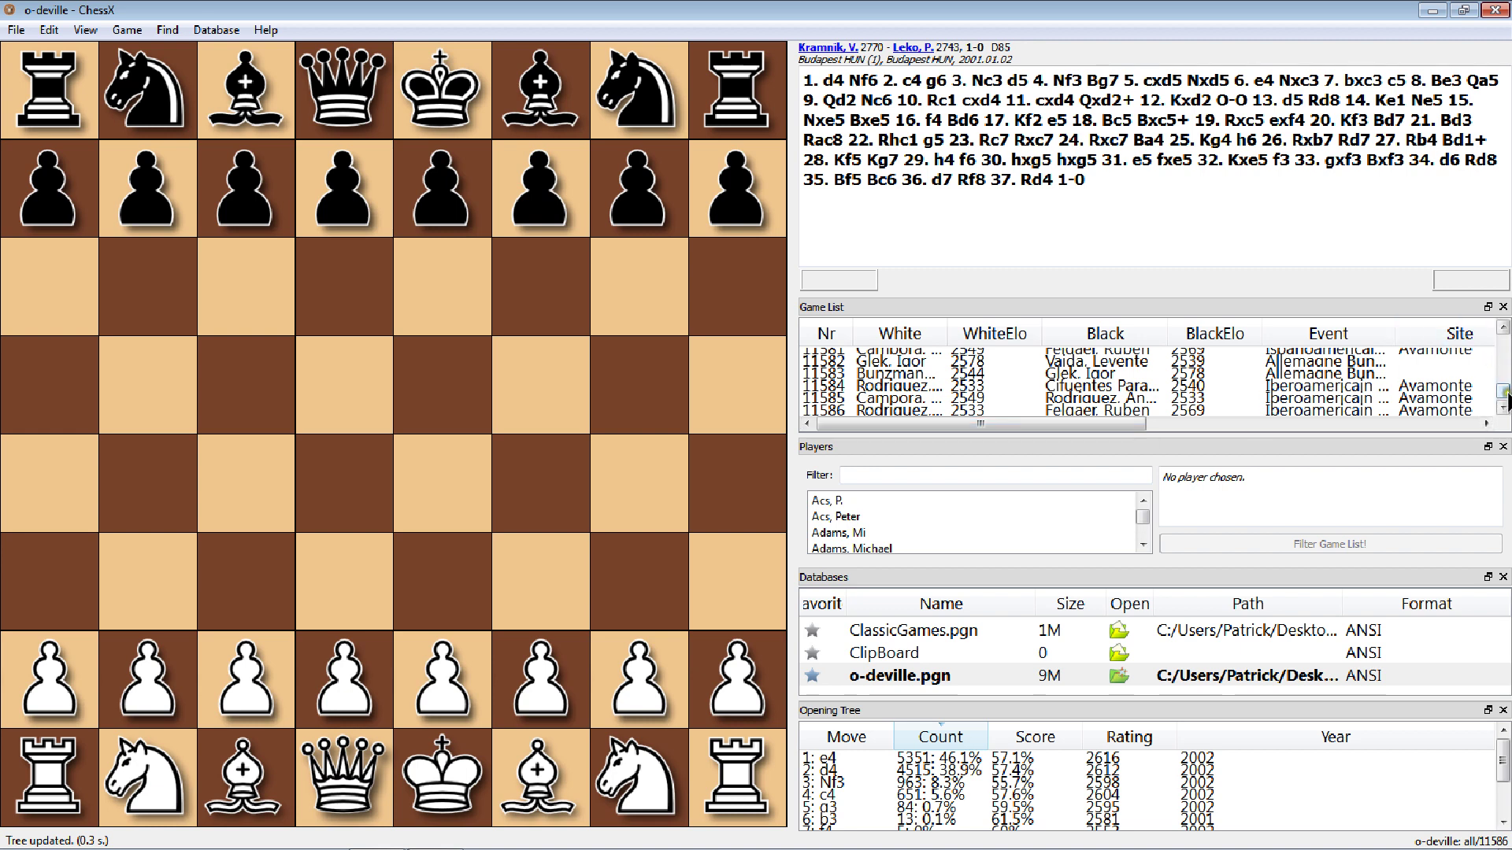
{"action": "left_click_drag", "start_coordinate": [1502, 391], "coordinate": [1504, 334]}
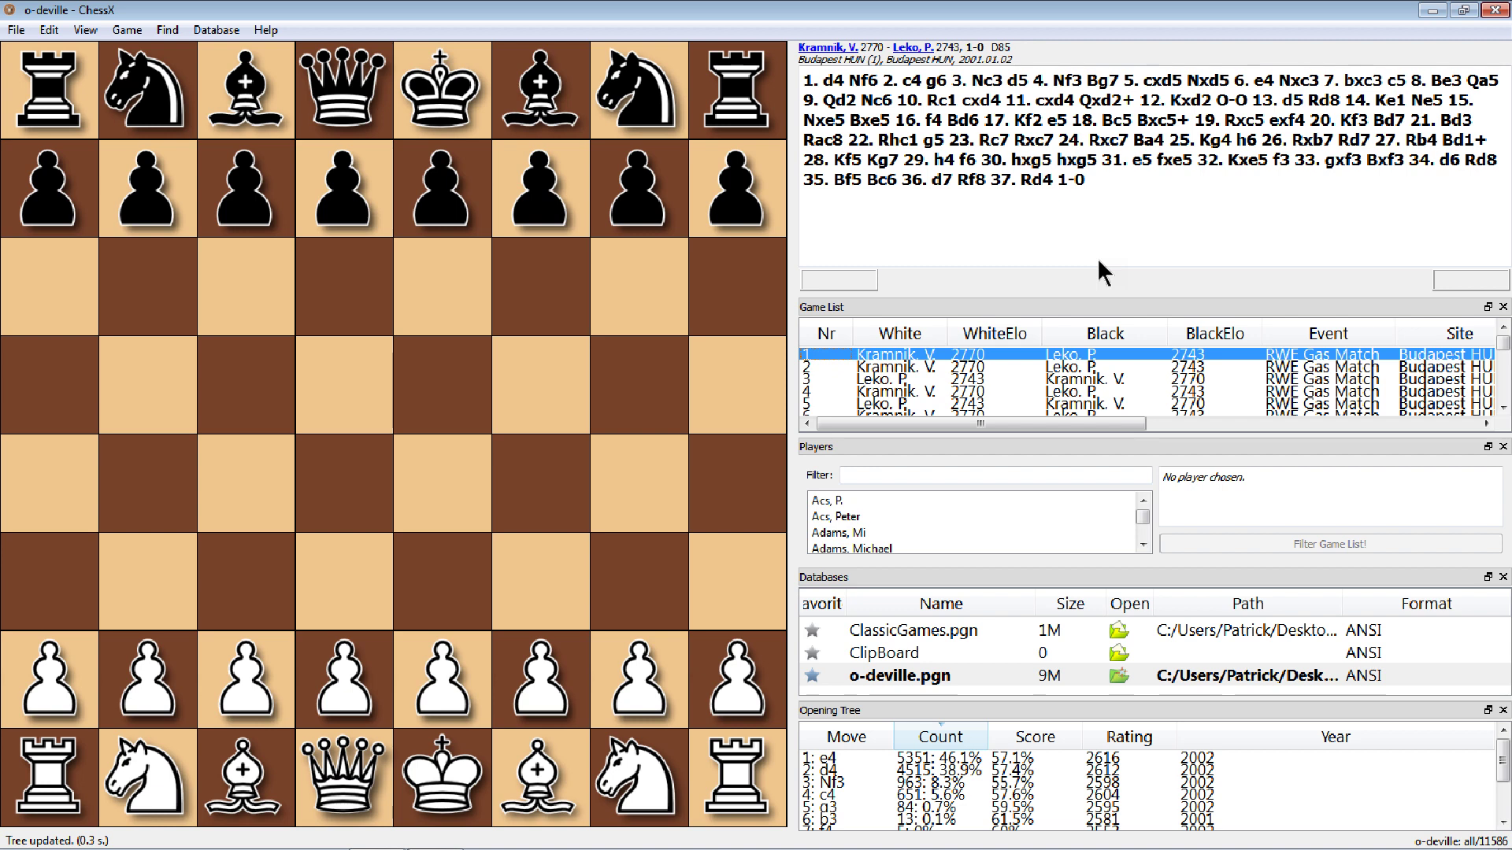
- Open the Kasparov.pgn database from the PGN's folder
{"action": "left_click", "coordinate": [16, 33]}
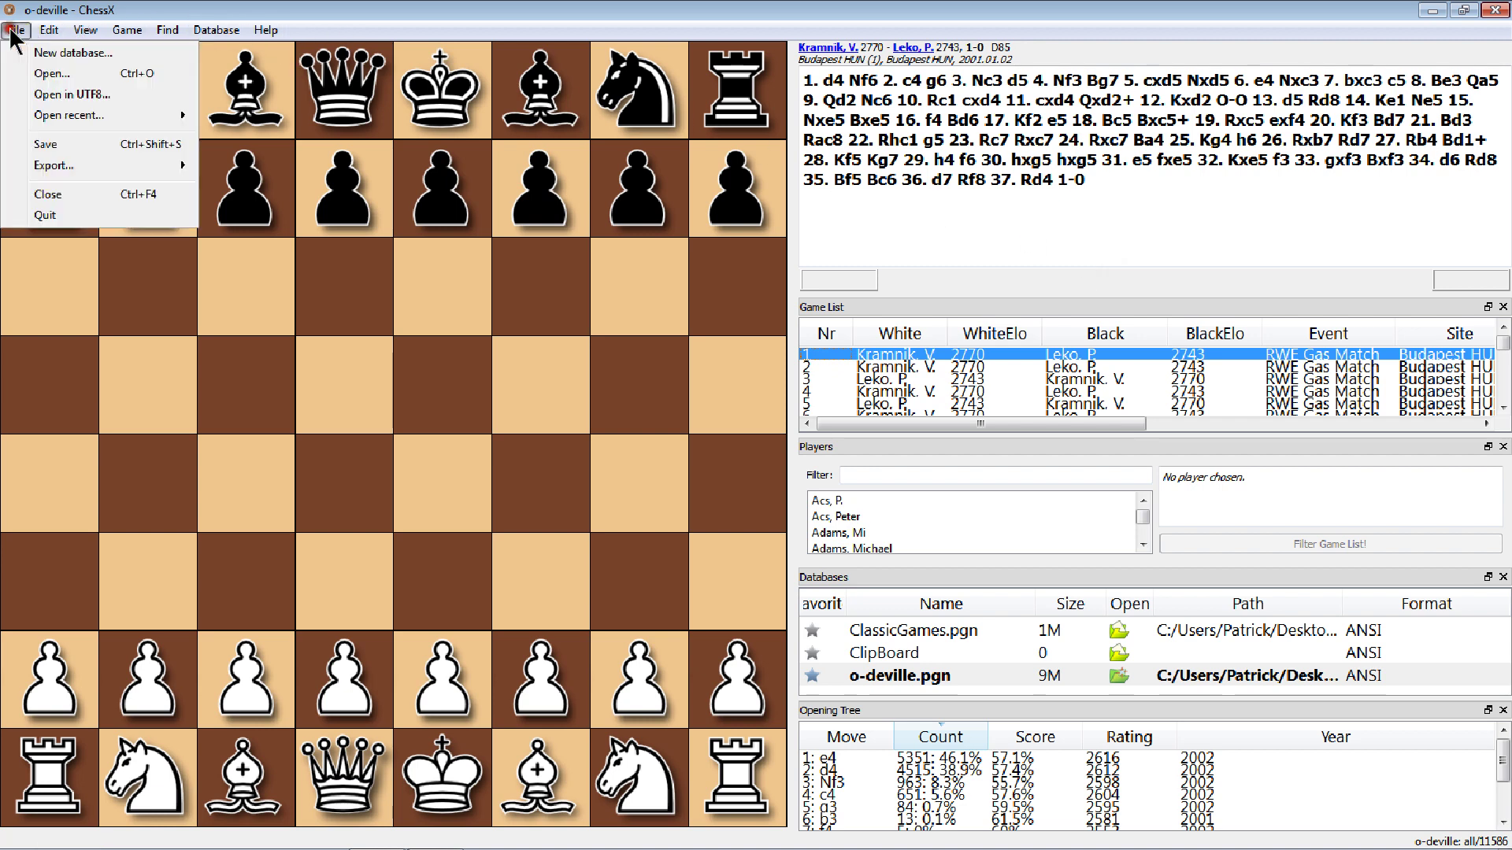
{"action": "left_click", "coordinate": [41, 71]}
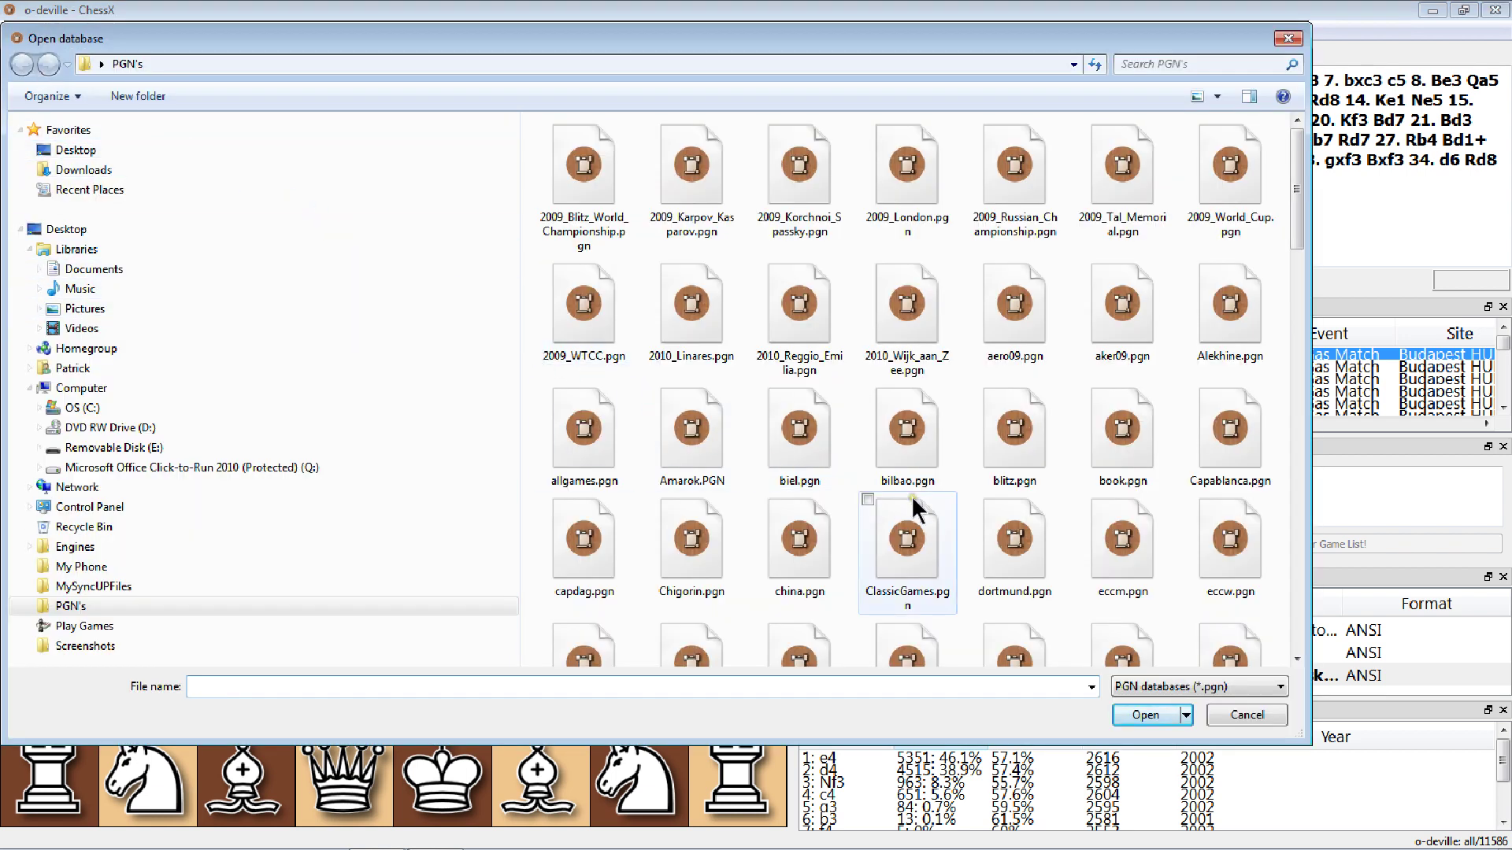
{"action": "left_click", "coordinate": [887, 510]}
{"action": "scroll", "coordinate": [886, 512], "scroll_direction": "down", "scroll_amount": 5}
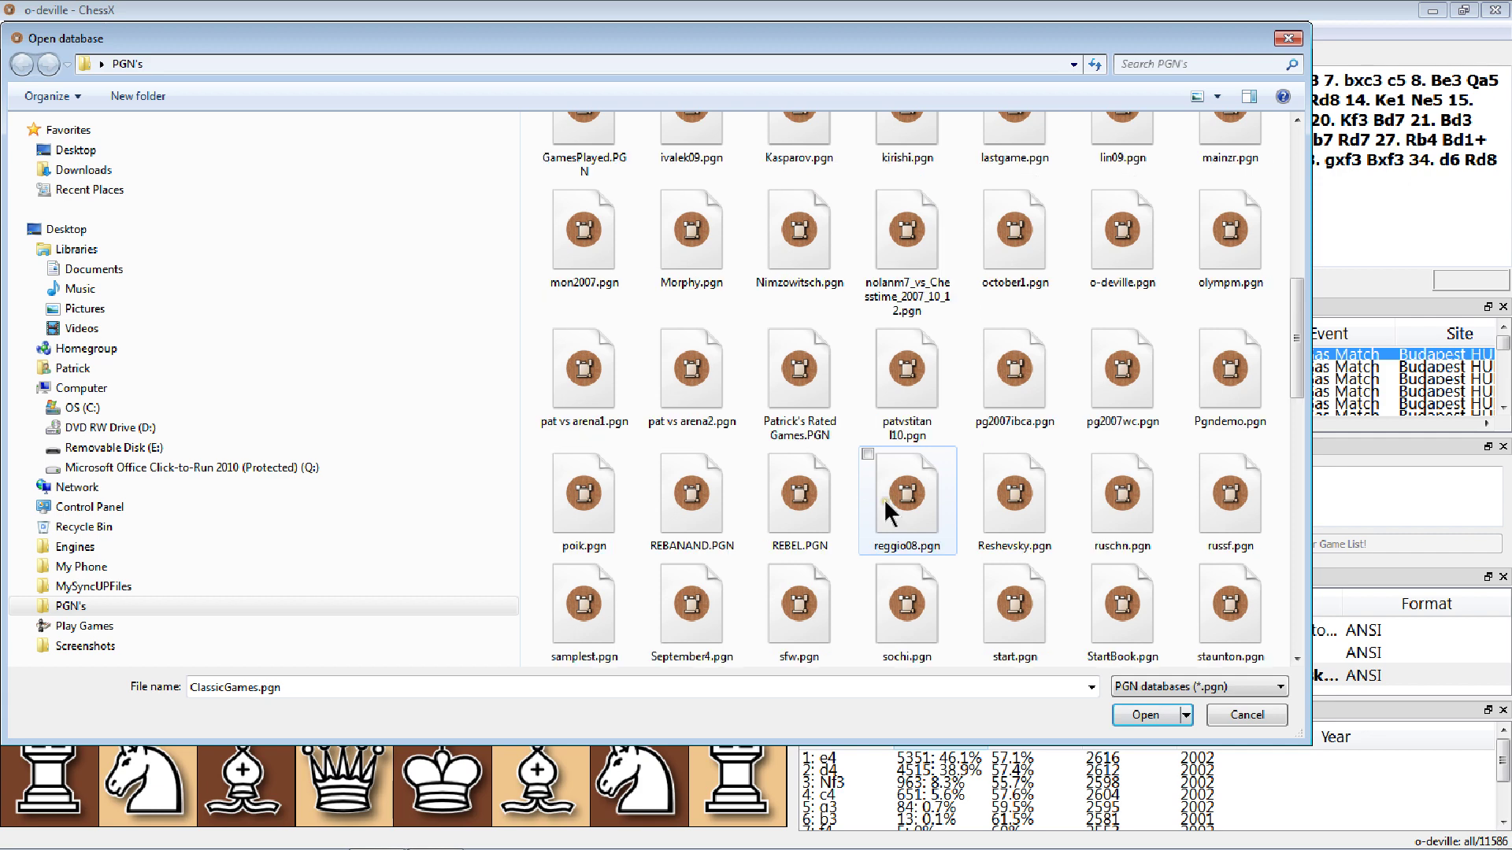
{"action": "scroll", "coordinate": [874, 511], "scroll_direction": "down", "scroll_amount": 3}
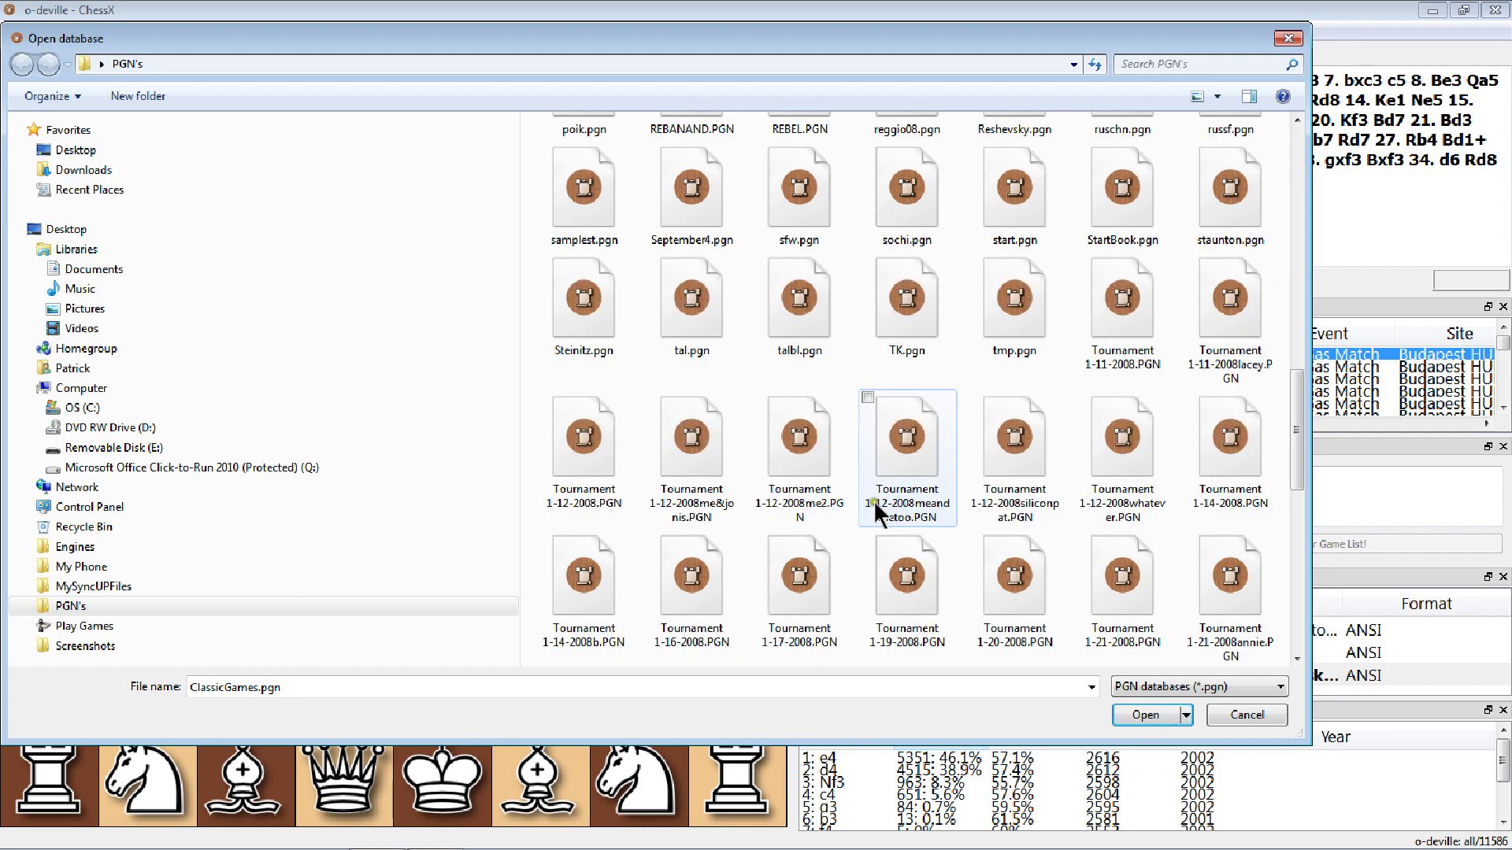
{"action": "scroll", "coordinate": [815, 354], "scroll_direction": "up", "scroll_amount": 3}
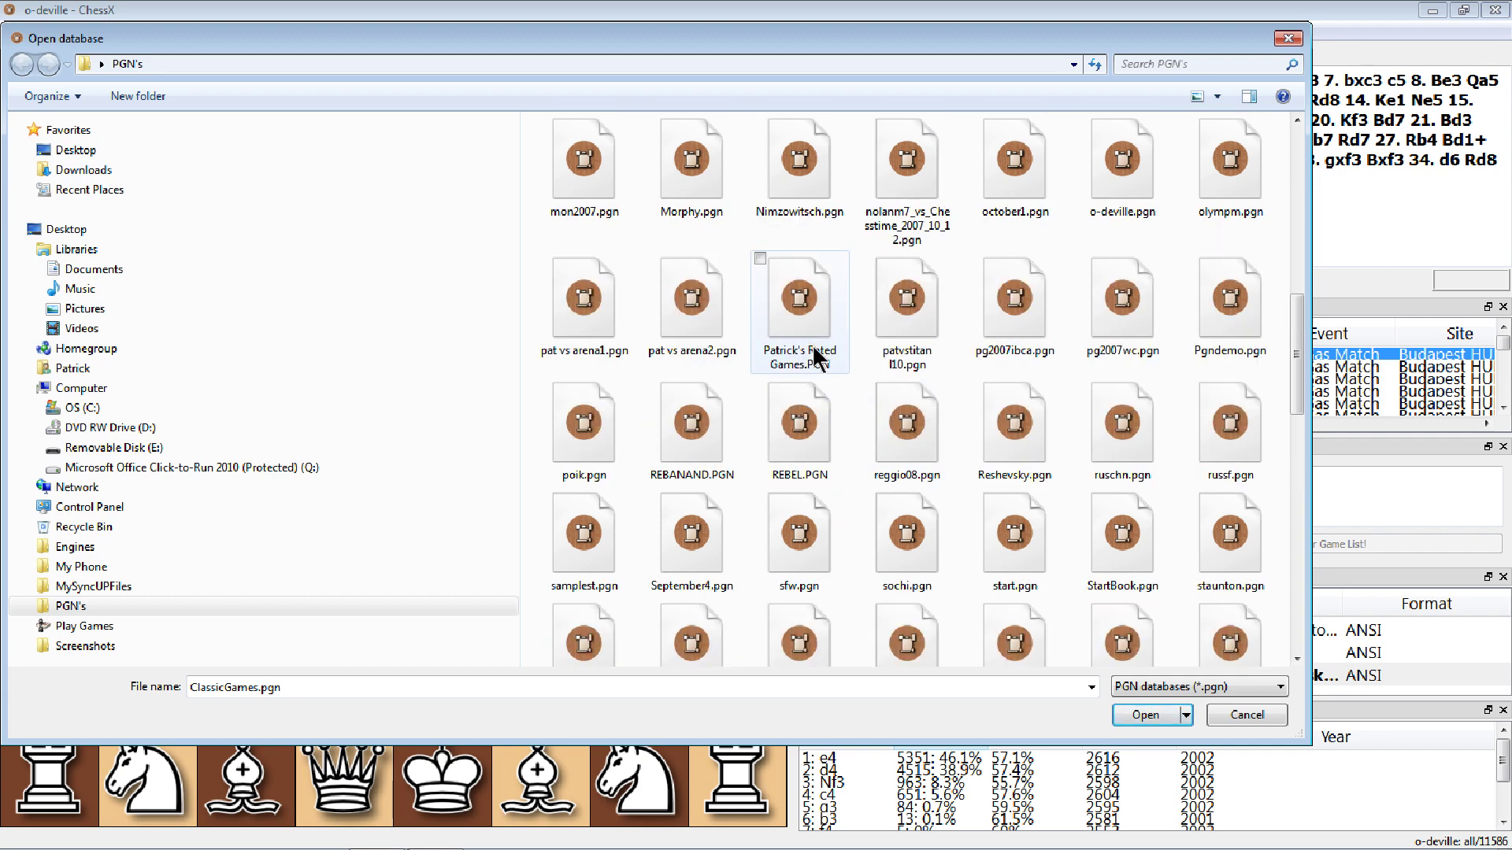
{"action": "scroll", "coordinate": [816, 357], "scroll_direction": "up", "scroll_amount": 3}
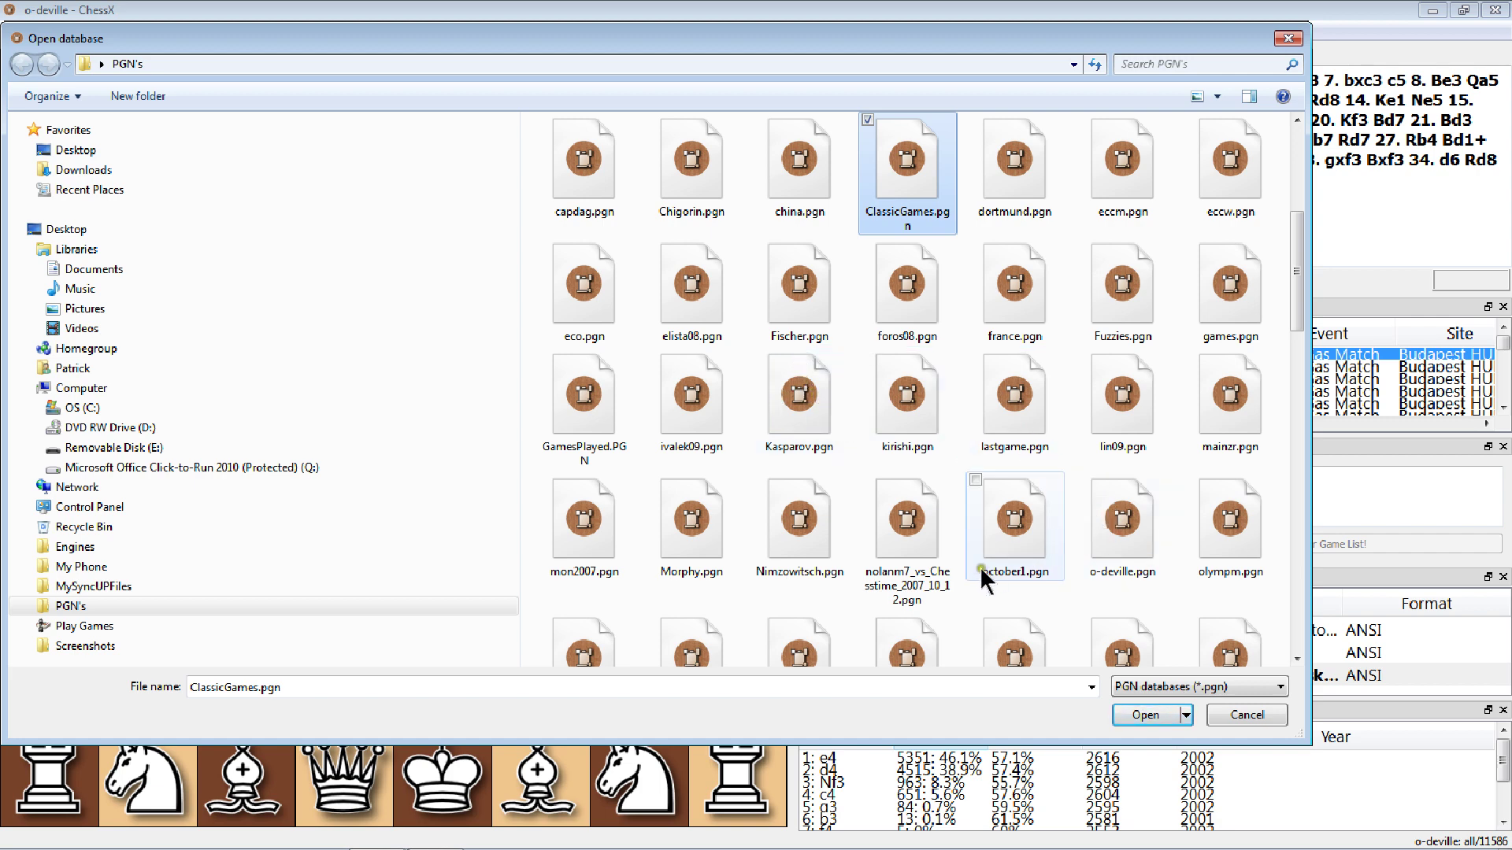
{"action": "scroll", "coordinate": [981, 588], "scroll_direction": "down", "scroll_amount": 2}
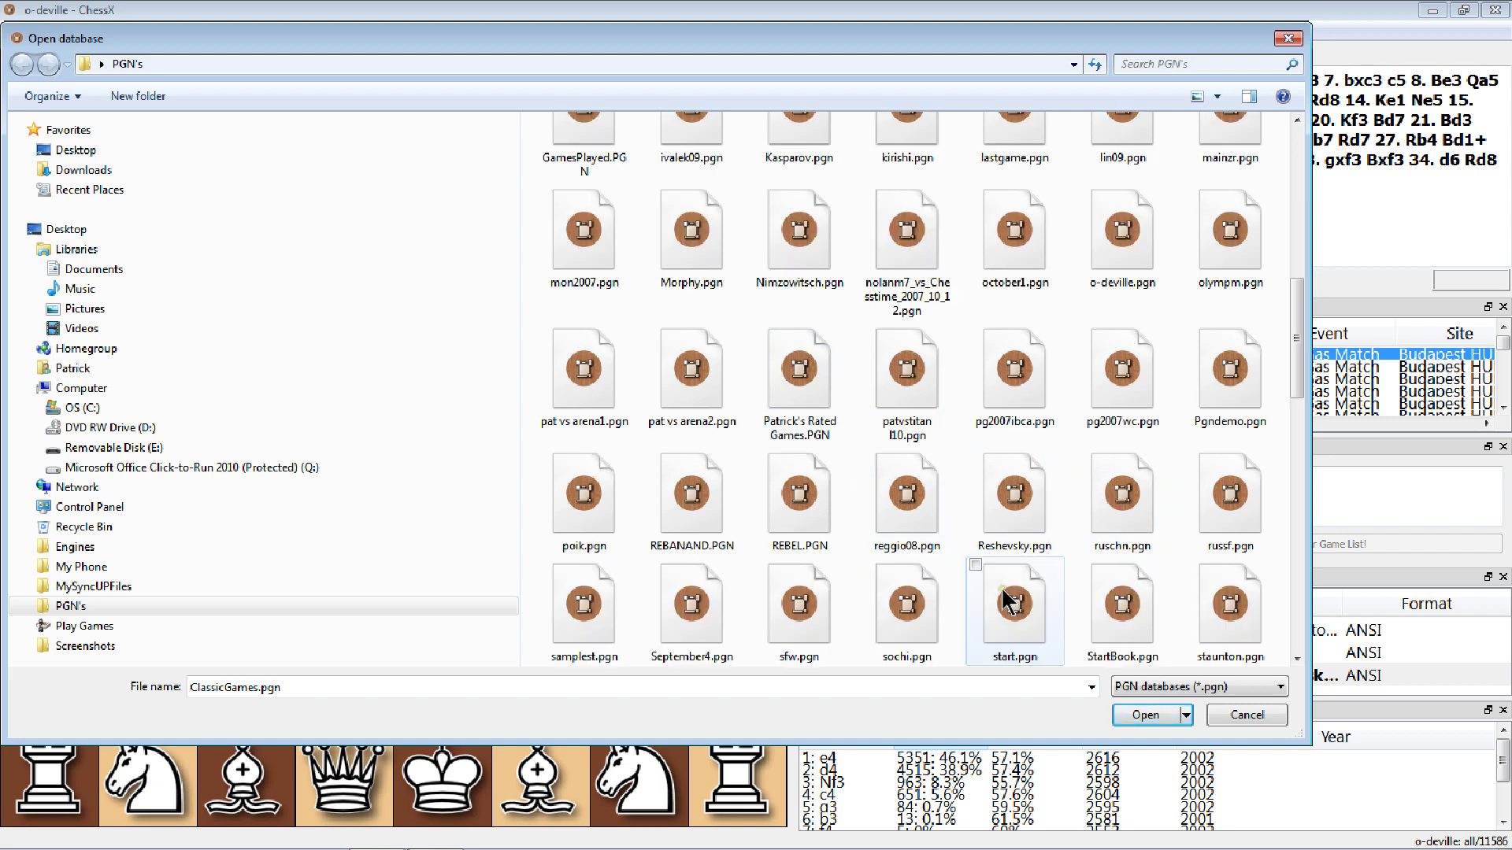
{"action": "scroll", "coordinate": [989, 578], "scroll_direction": "up", "scroll_amount": 2}
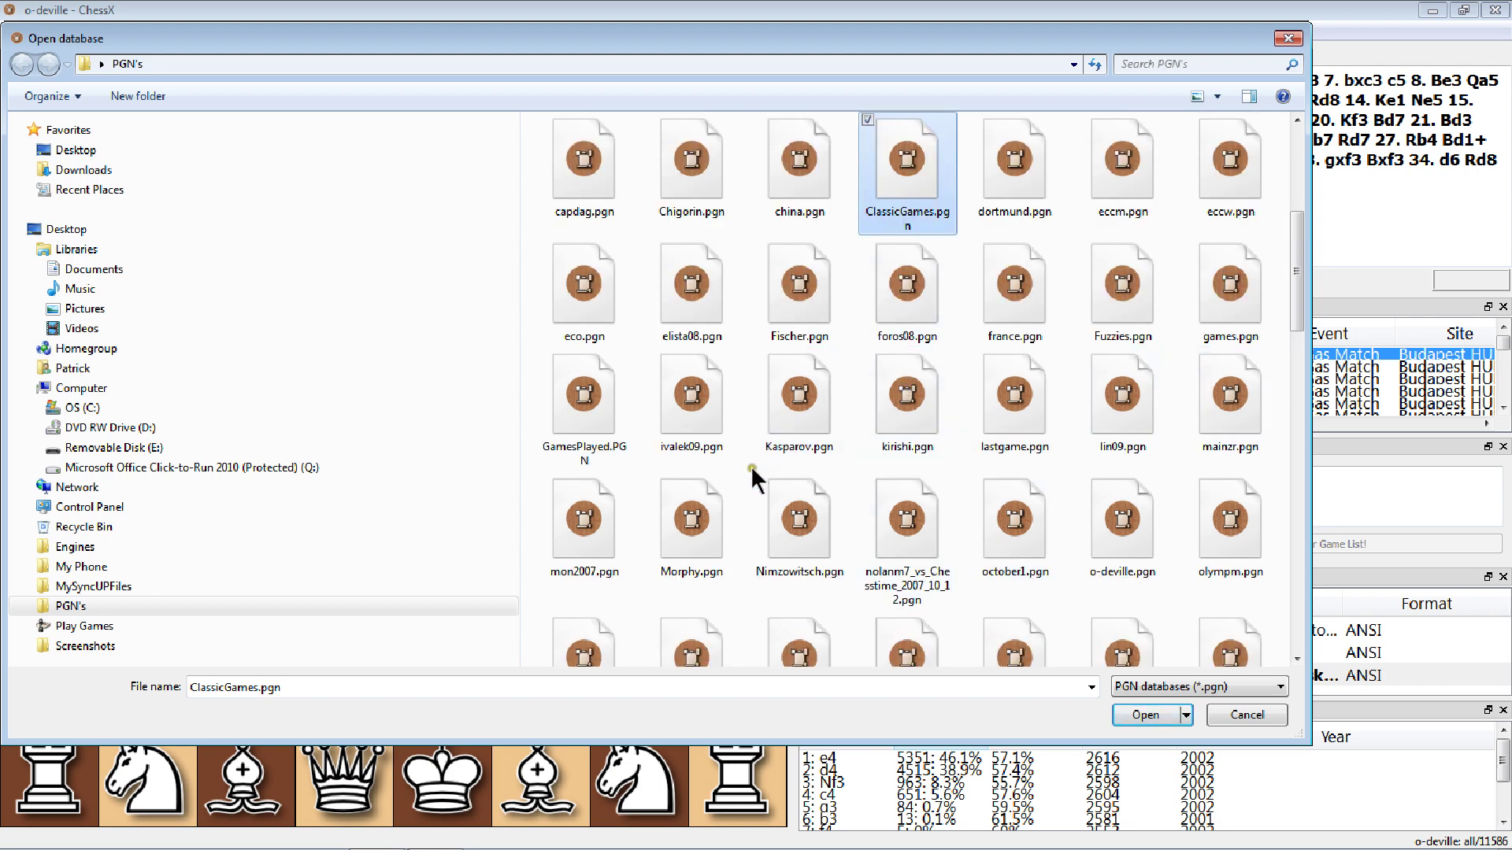
{"action": "double_click", "coordinate": [796, 411]}
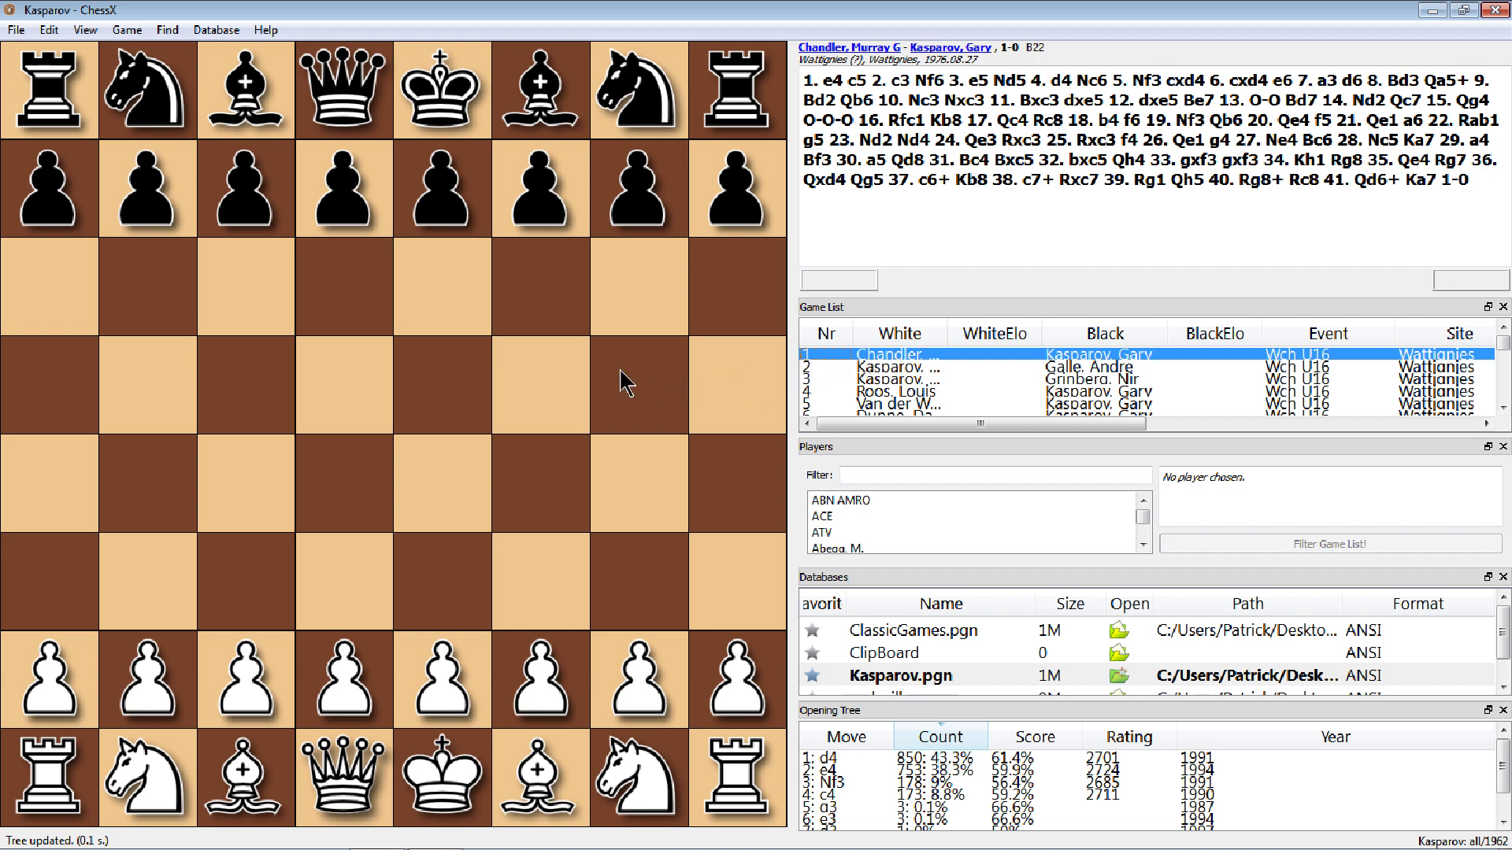
- Play through the first game in the Kasparov database on the board up to its final move
{"action": "scroll", "coordinate": [622, 384], "scroll_direction": "down", "scroll_amount": 7}
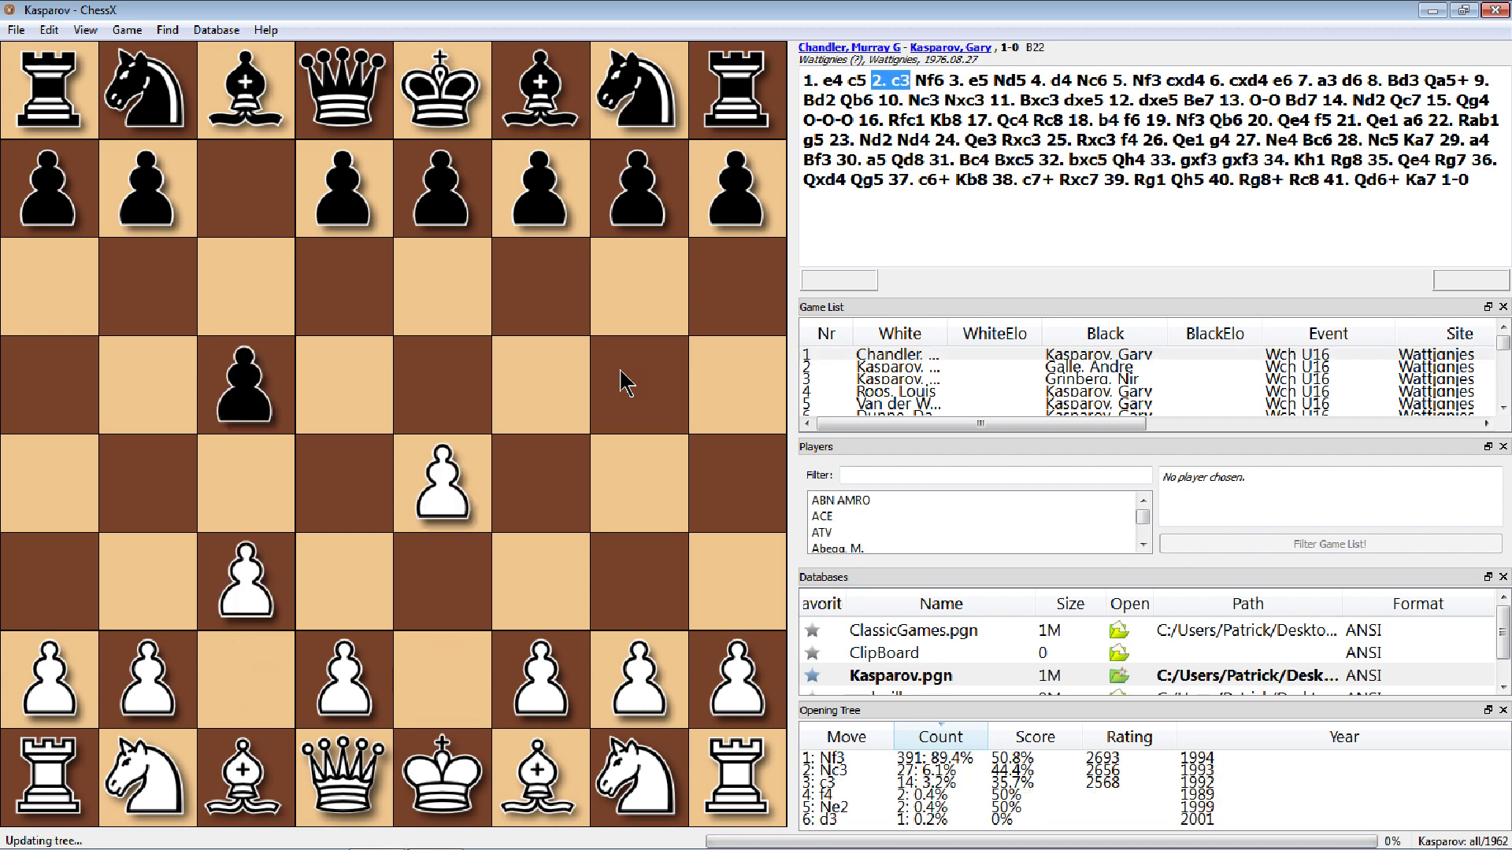
{"action": "scroll", "coordinate": [622, 384], "scroll_direction": "down", "scroll_amount": 14}
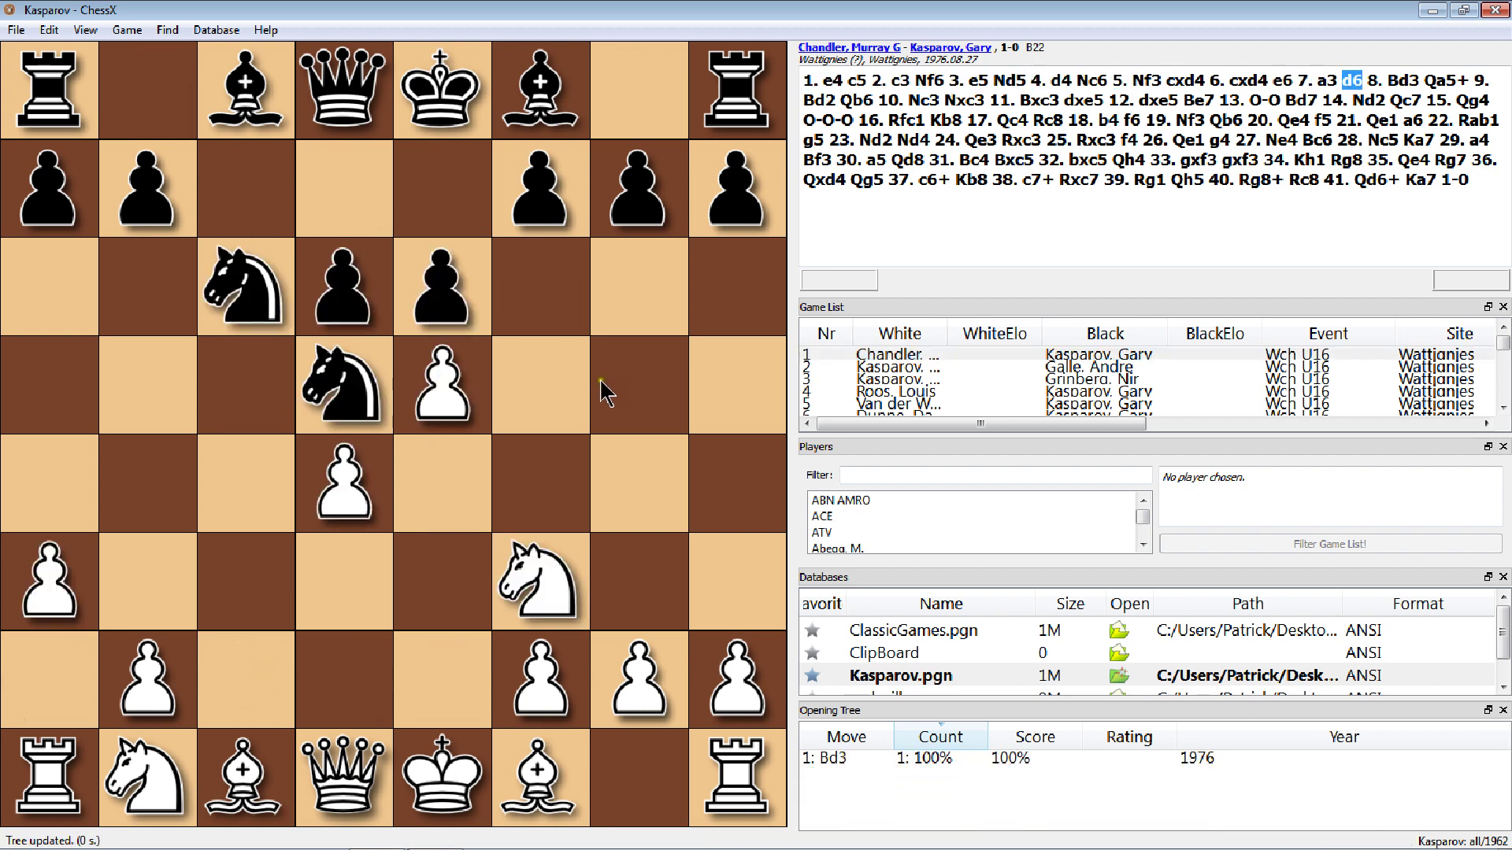
{"action": "scroll", "coordinate": [592, 400], "scroll_direction": "down", "scroll_amount": 18}
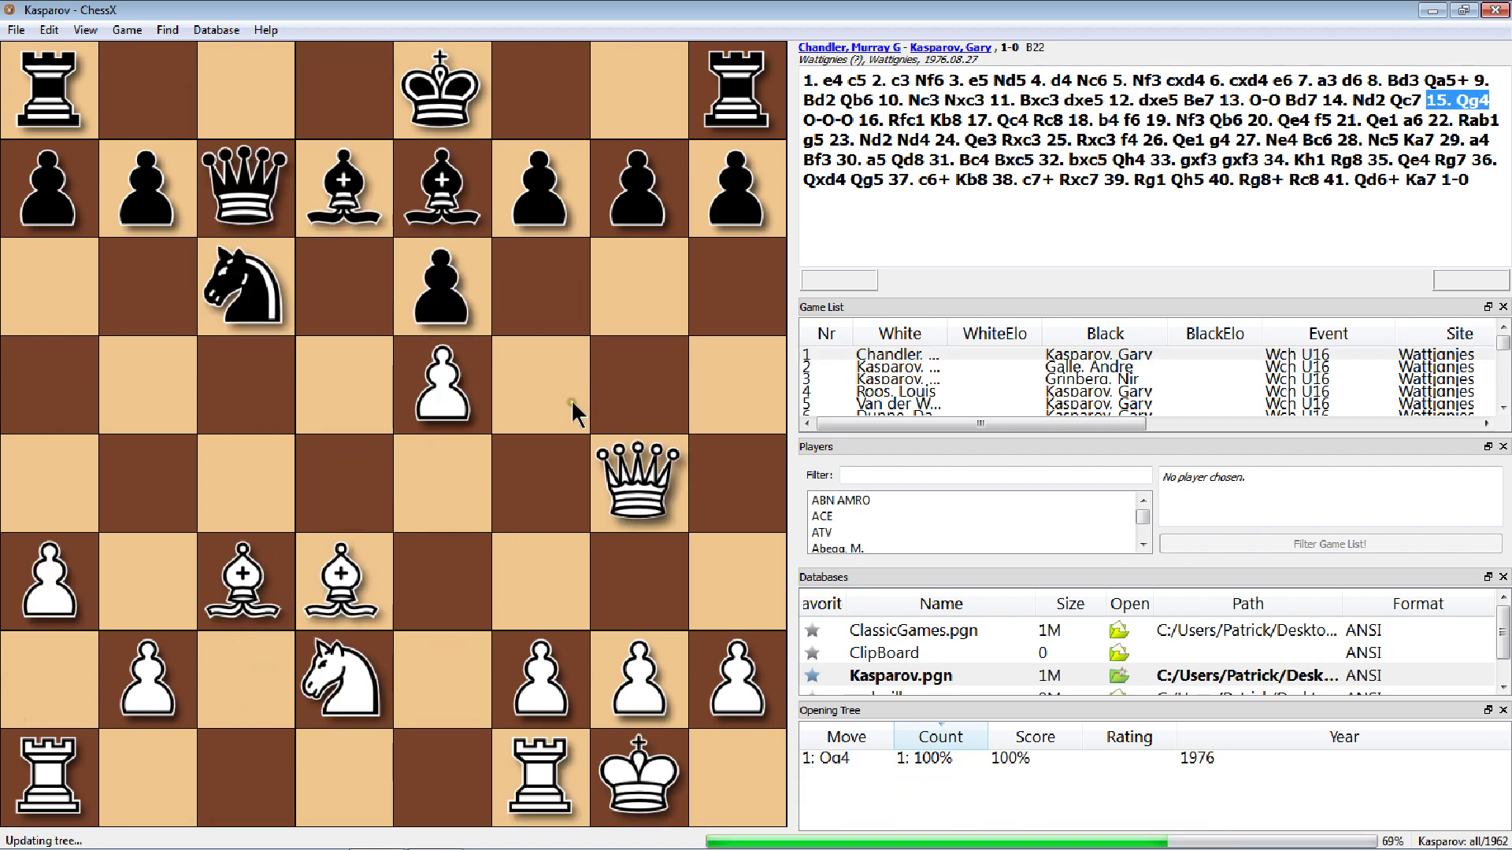
{"action": "scroll", "coordinate": [570, 414], "scroll_direction": "down", "scroll_amount": 18}
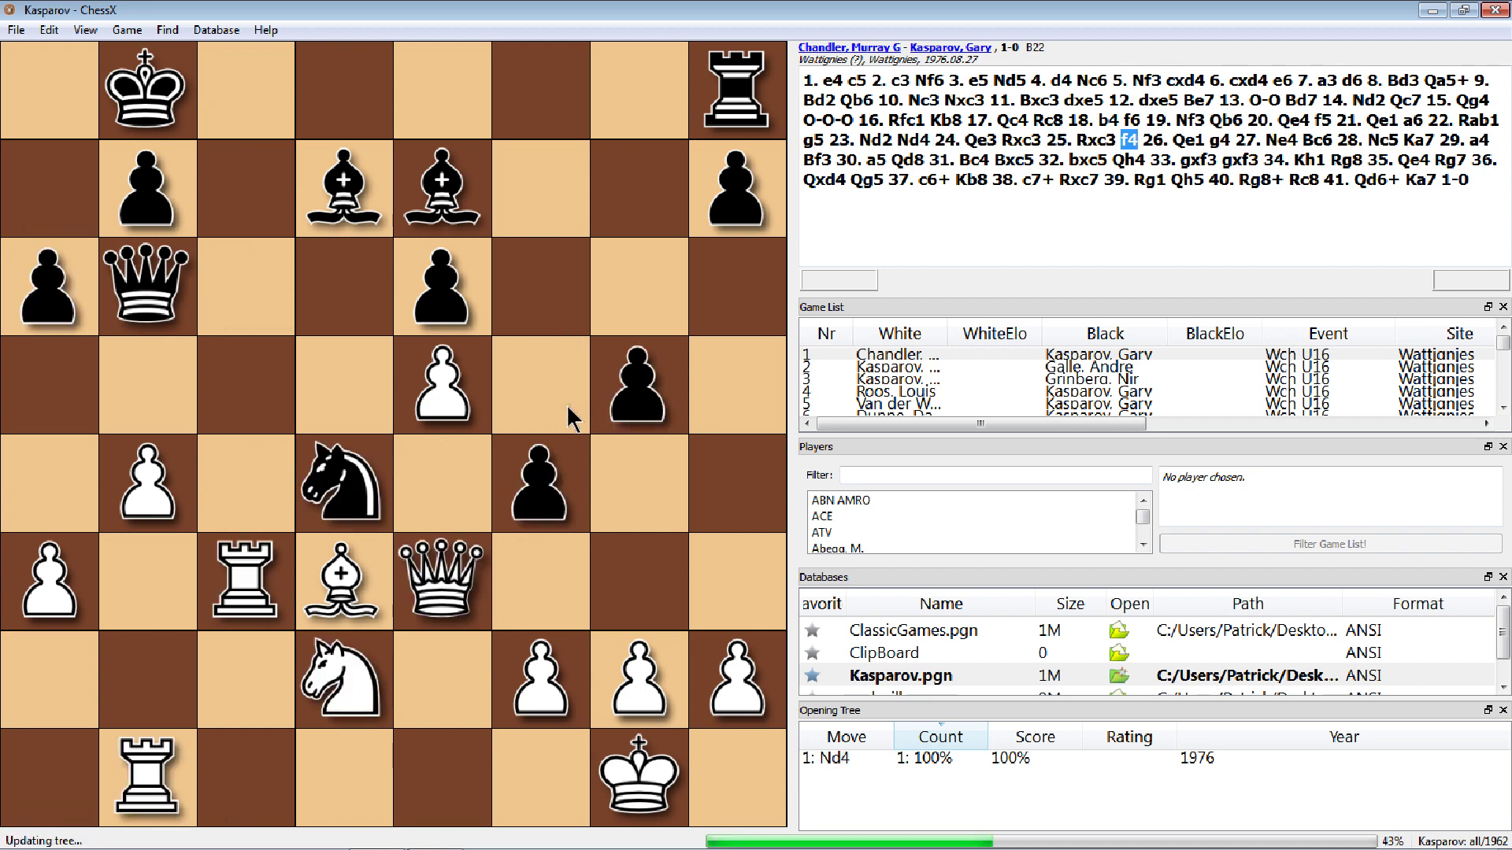
{"action": "scroll", "coordinate": [570, 421], "scroll_direction": "down", "scroll_amount": 18}
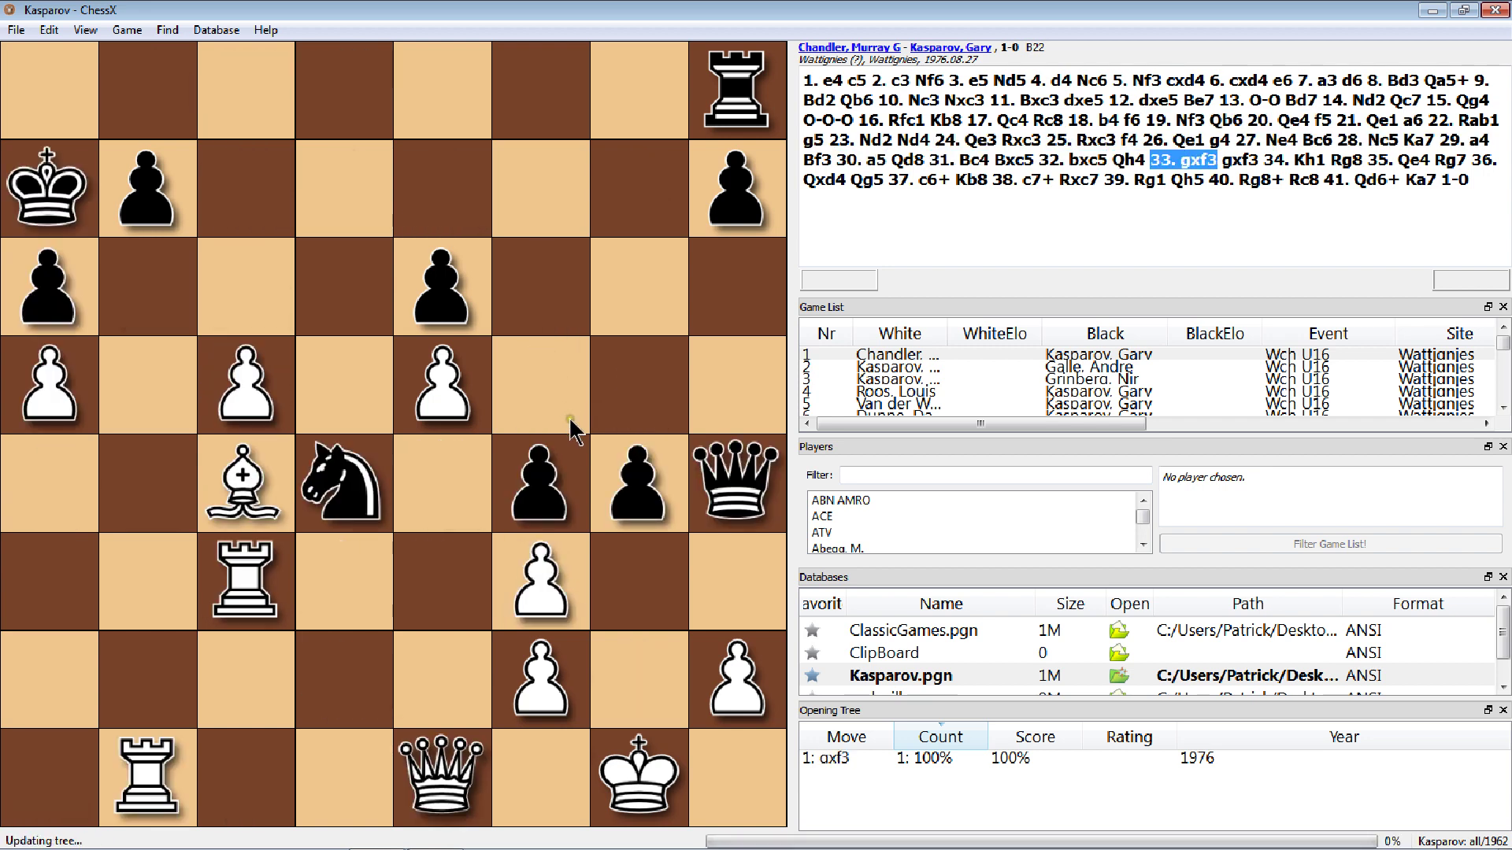
{"action": "scroll", "coordinate": [563, 425], "scroll_direction": "down", "scroll_amount": 7}
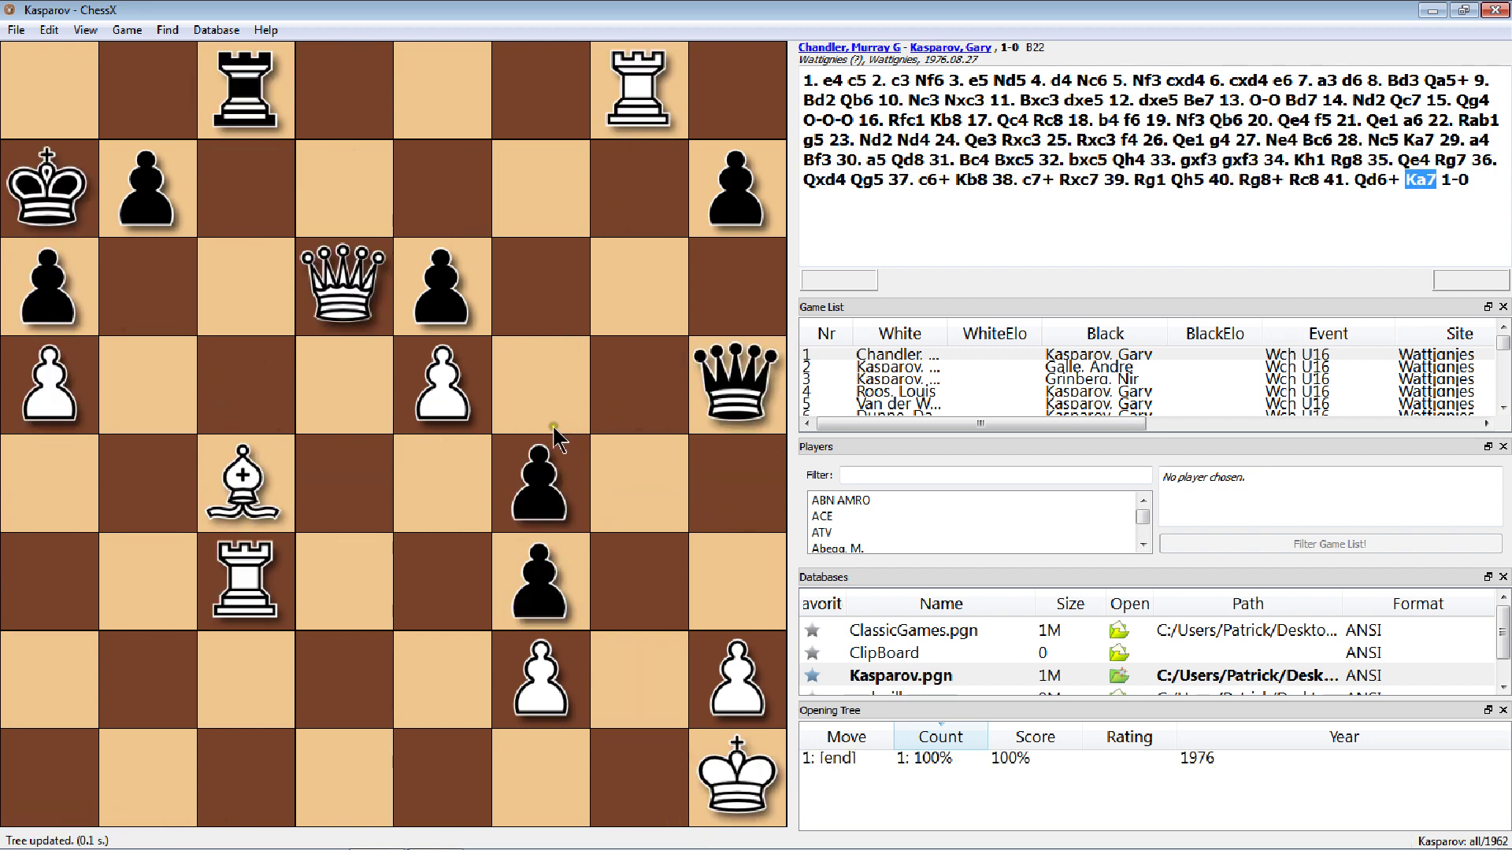
- Step the first Kasparov game back through its moves to the starting position
{"action": "scroll", "coordinate": [559, 429], "scroll_direction": "up", "scroll_amount": 11}
{"action": "scroll", "coordinate": [557, 428], "scroll_direction": "up", "scroll_amount": 20}
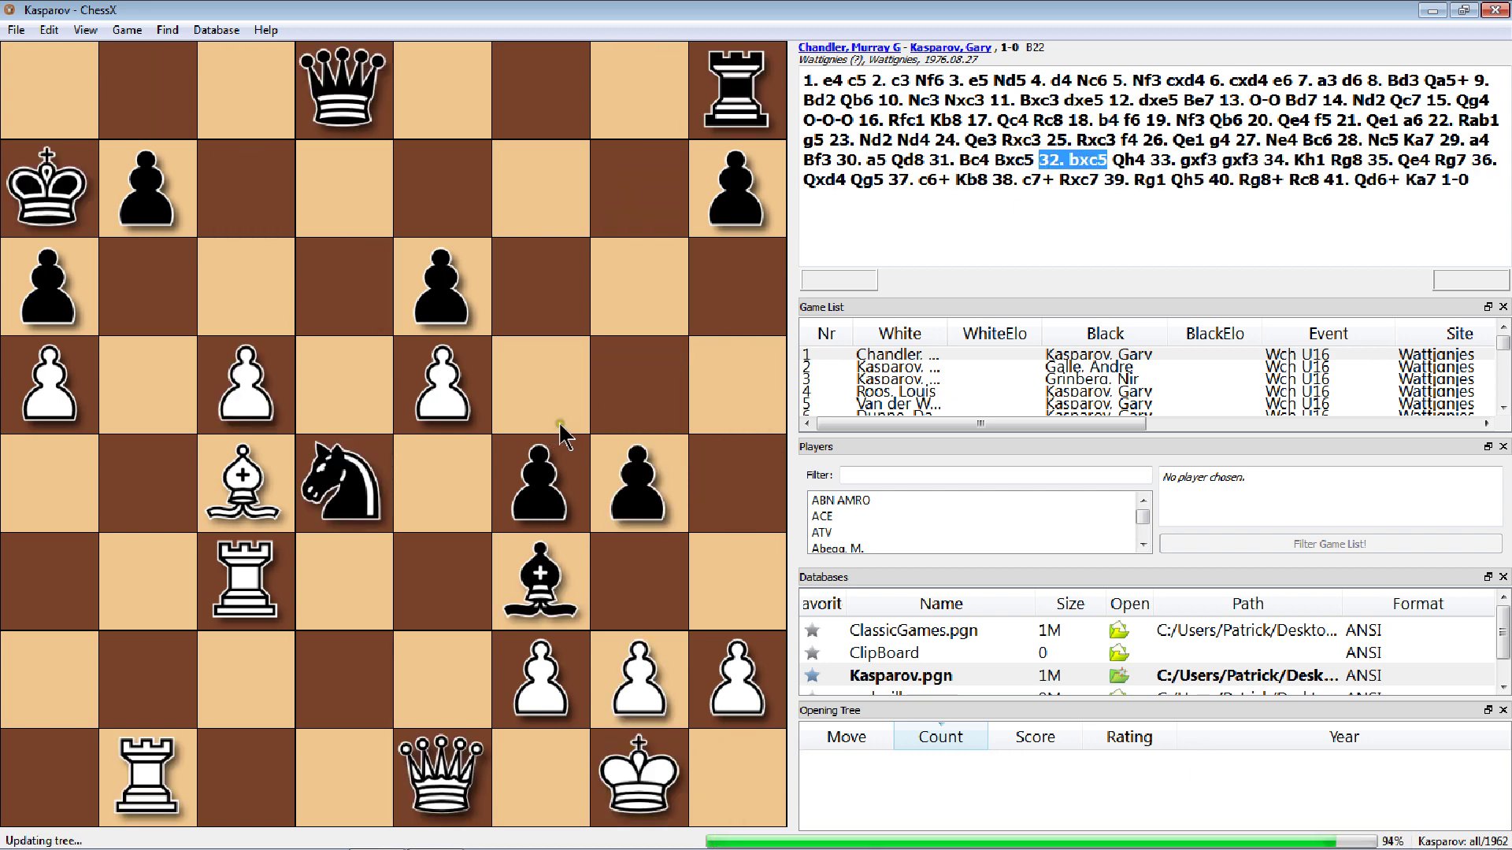
{"action": "scroll", "coordinate": [559, 425], "scroll_direction": "up", "scroll_amount": 14}
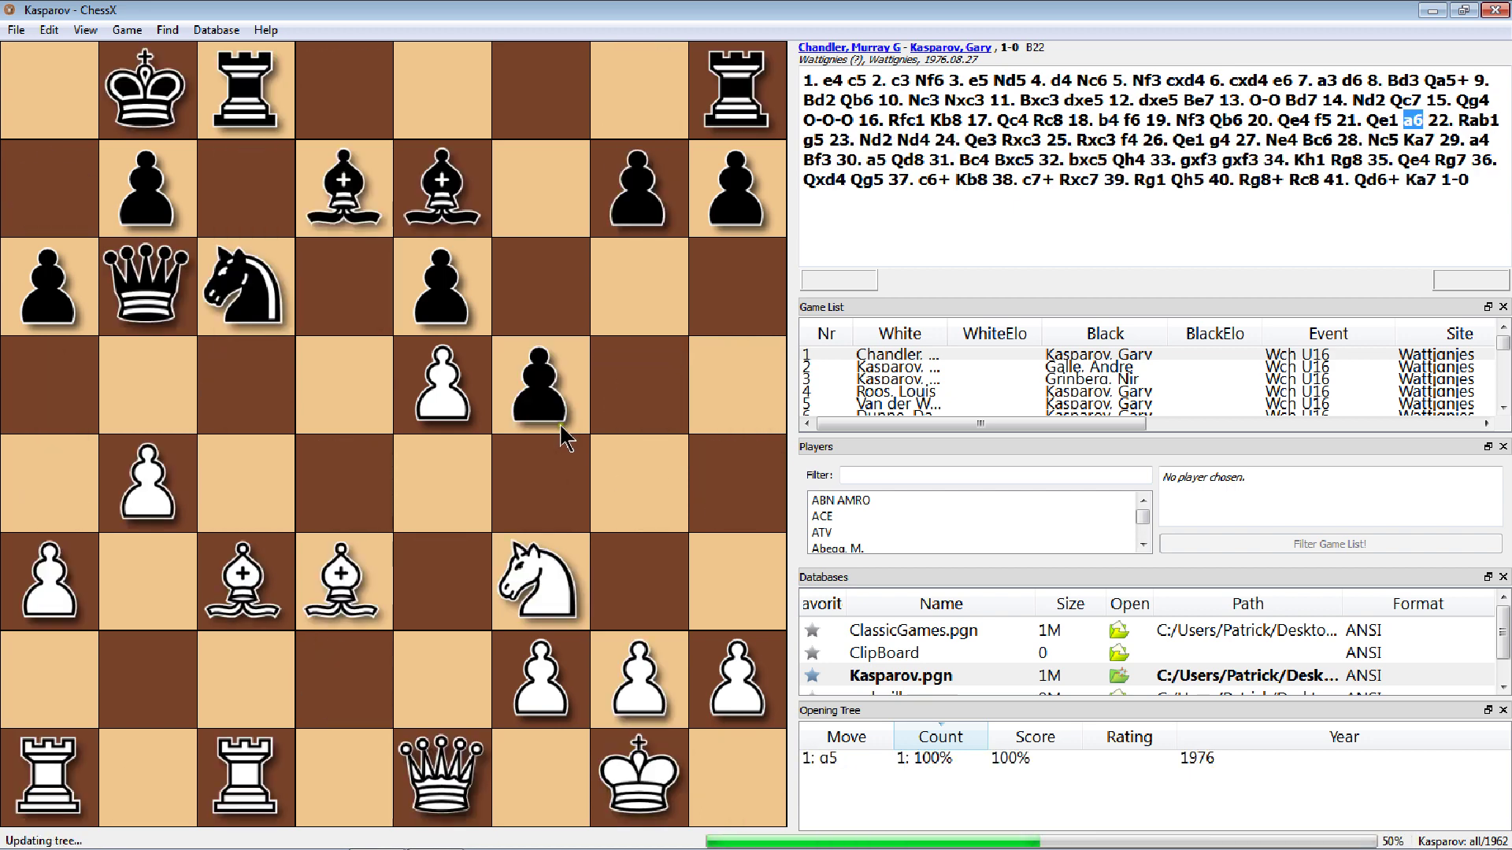
{"action": "scroll", "coordinate": [562, 435], "scroll_direction": "up", "scroll_amount": 20}
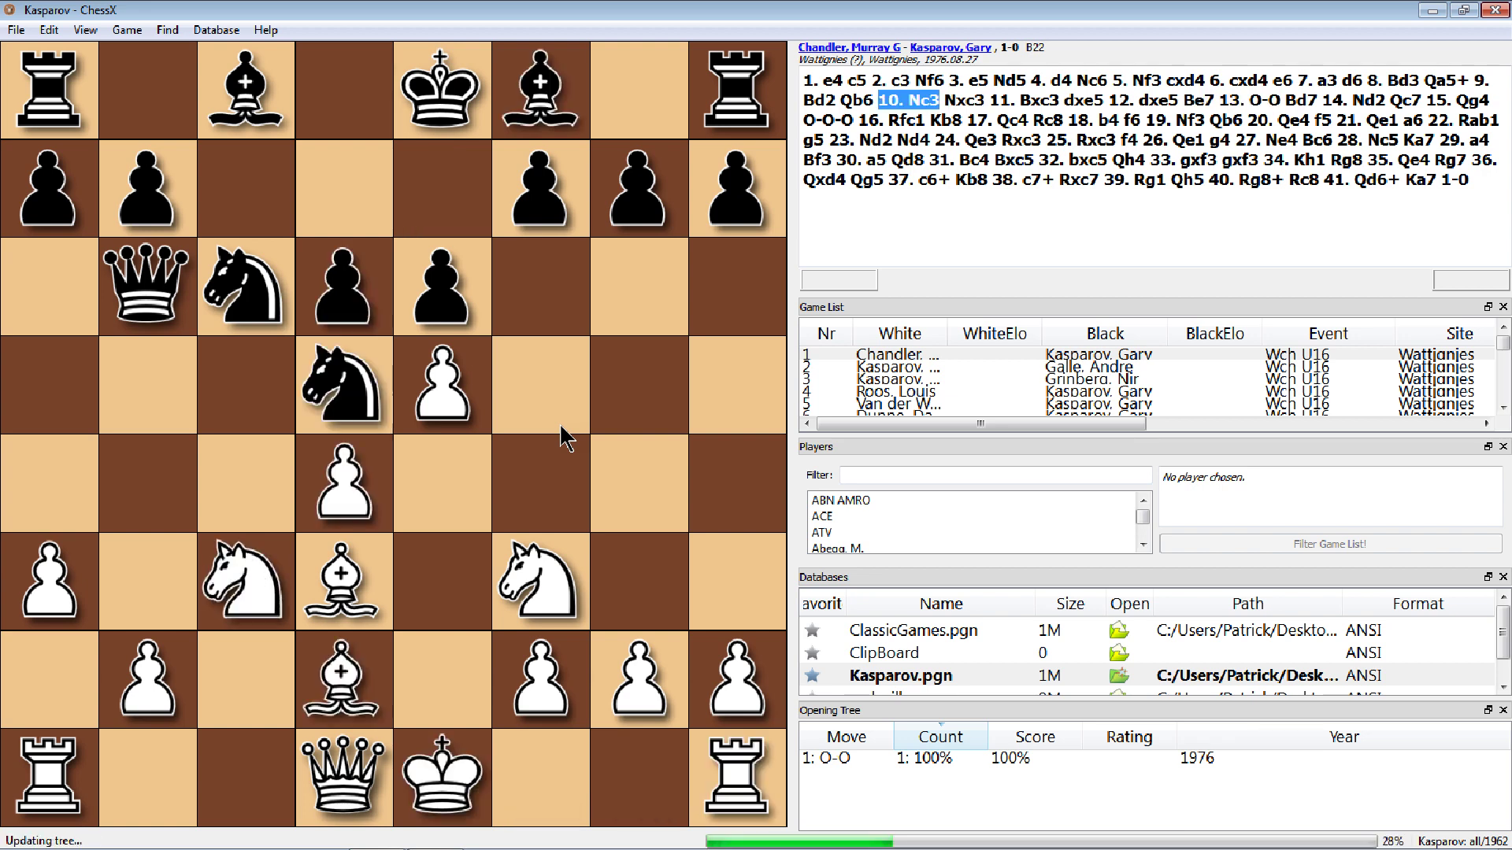
{"action": "scroll", "coordinate": [562, 435], "scroll_direction": "up", "scroll_amount": 8}
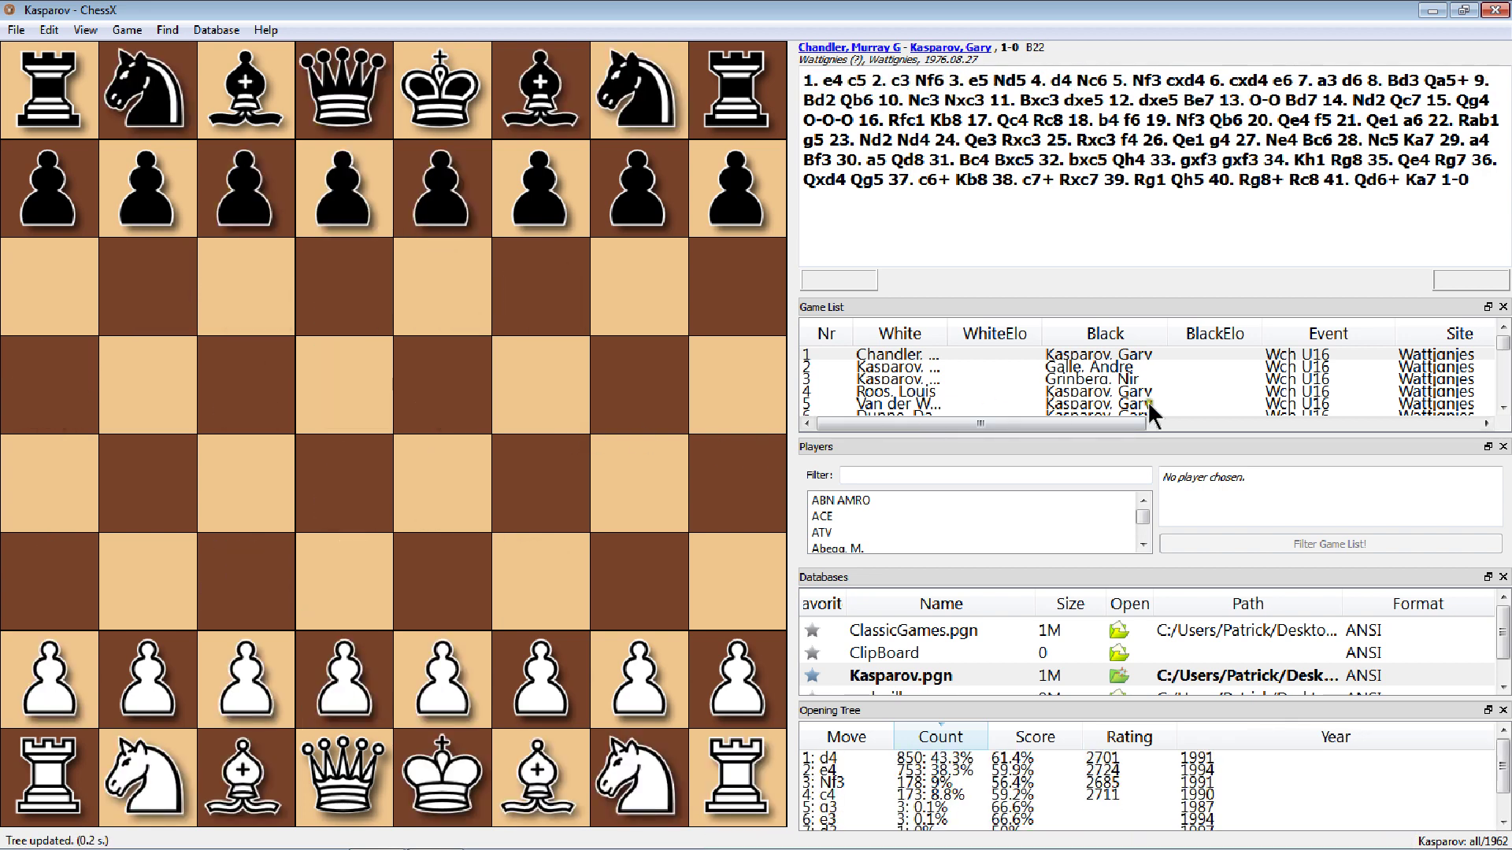
- Browse the end of the Kasparov game list and load game 1955, Anand against Kasparov at Linares 2005
{"action": "left_click_drag", "start_coordinate": [1502, 352], "coordinate": [1500, 408]}
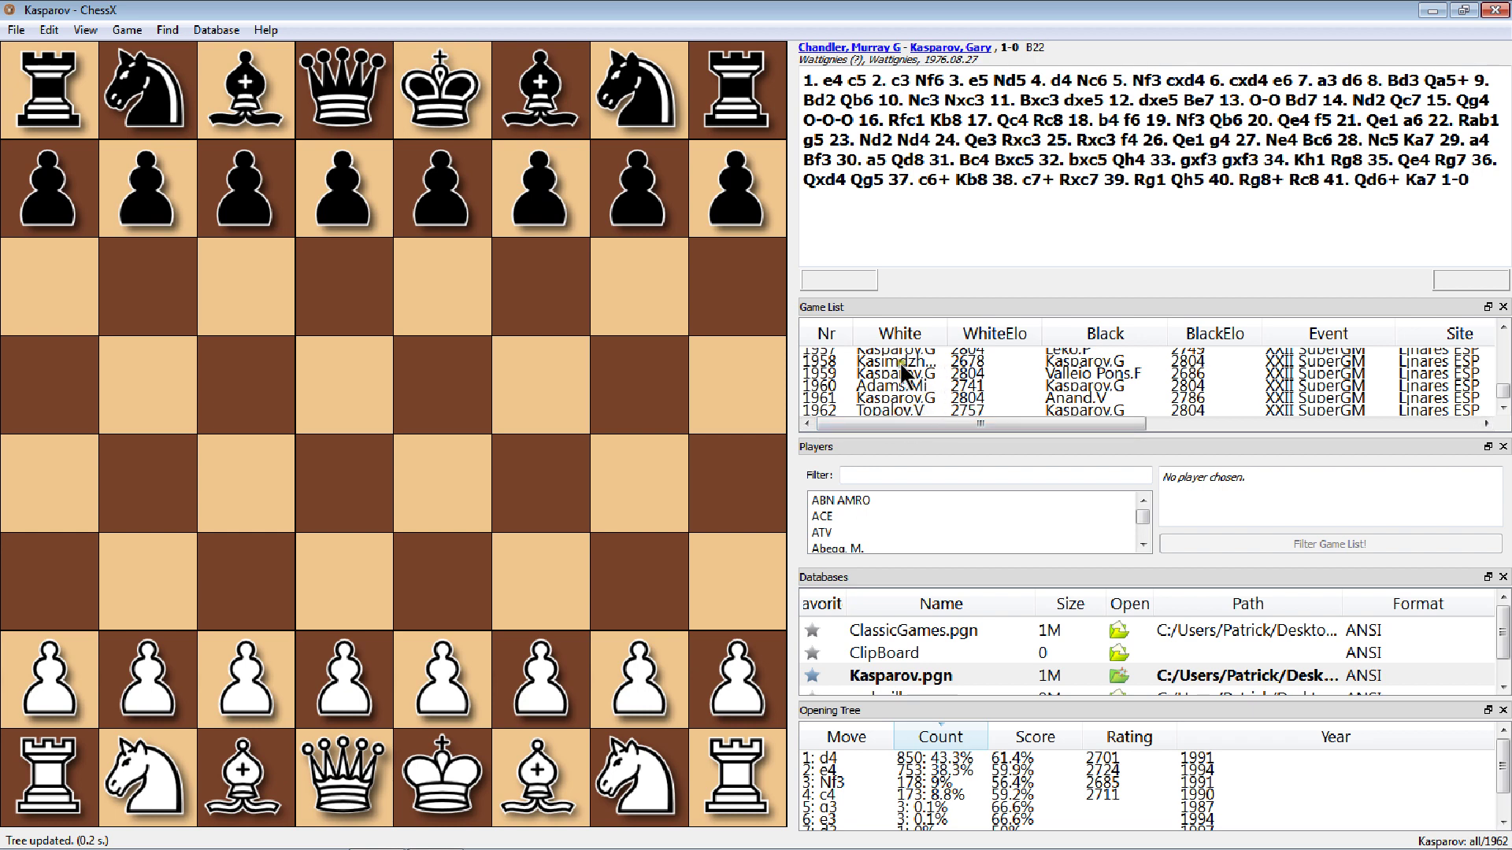
{"action": "scroll", "coordinate": [903, 362], "scroll_direction": "up", "scroll_amount": 2}
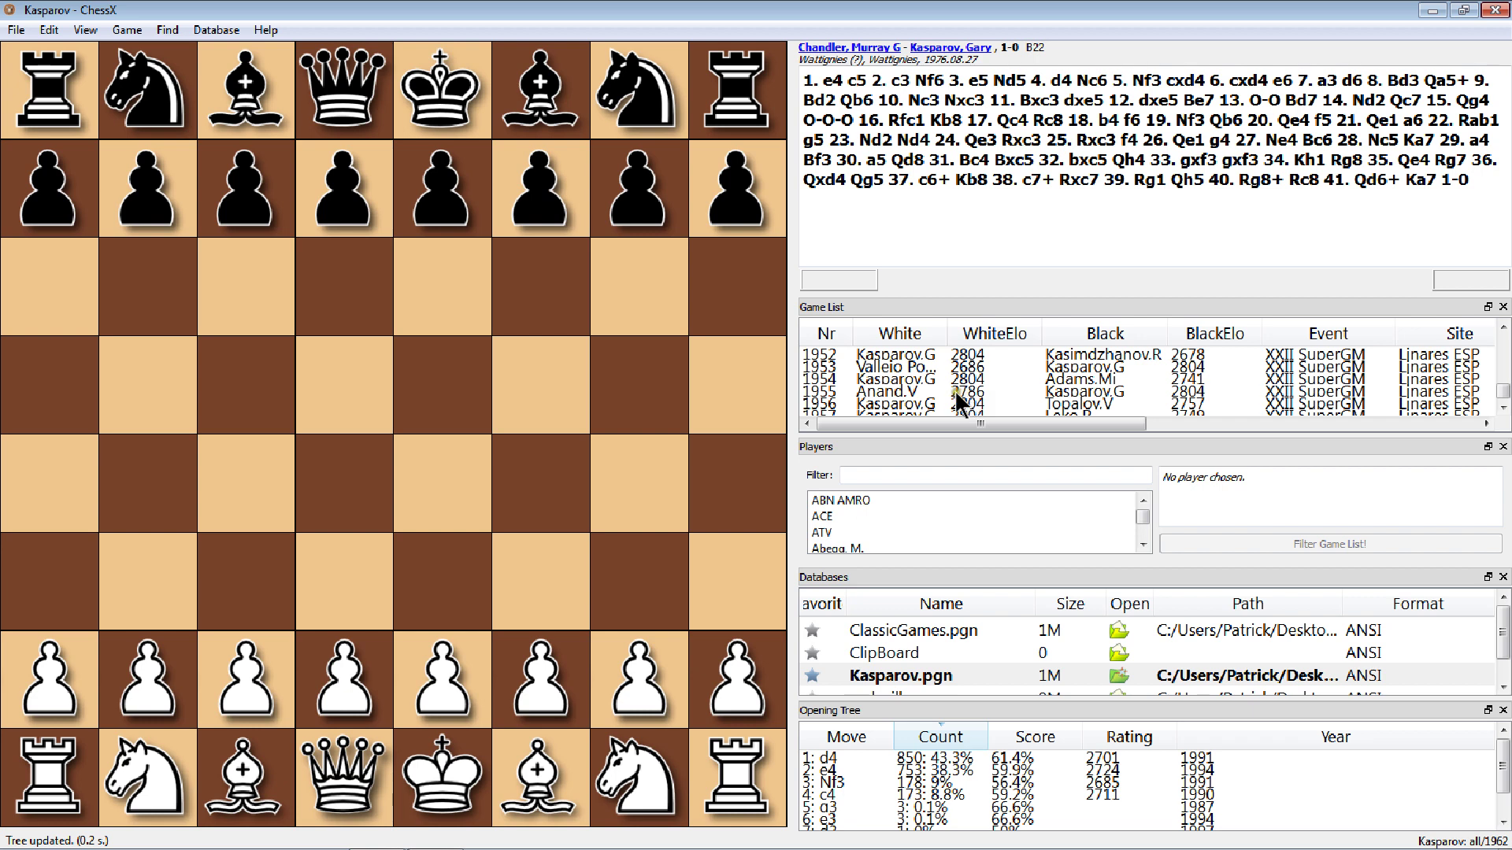
{"action": "scroll", "coordinate": [953, 390], "scroll_direction": "up", "scroll_amount": 2}
{"action": "scroll", "coordinate": [949, 390], "scroll_direction": "down", "scroll_amount": 2}
{"action": "left_click", "coordinate": [893, 391]}
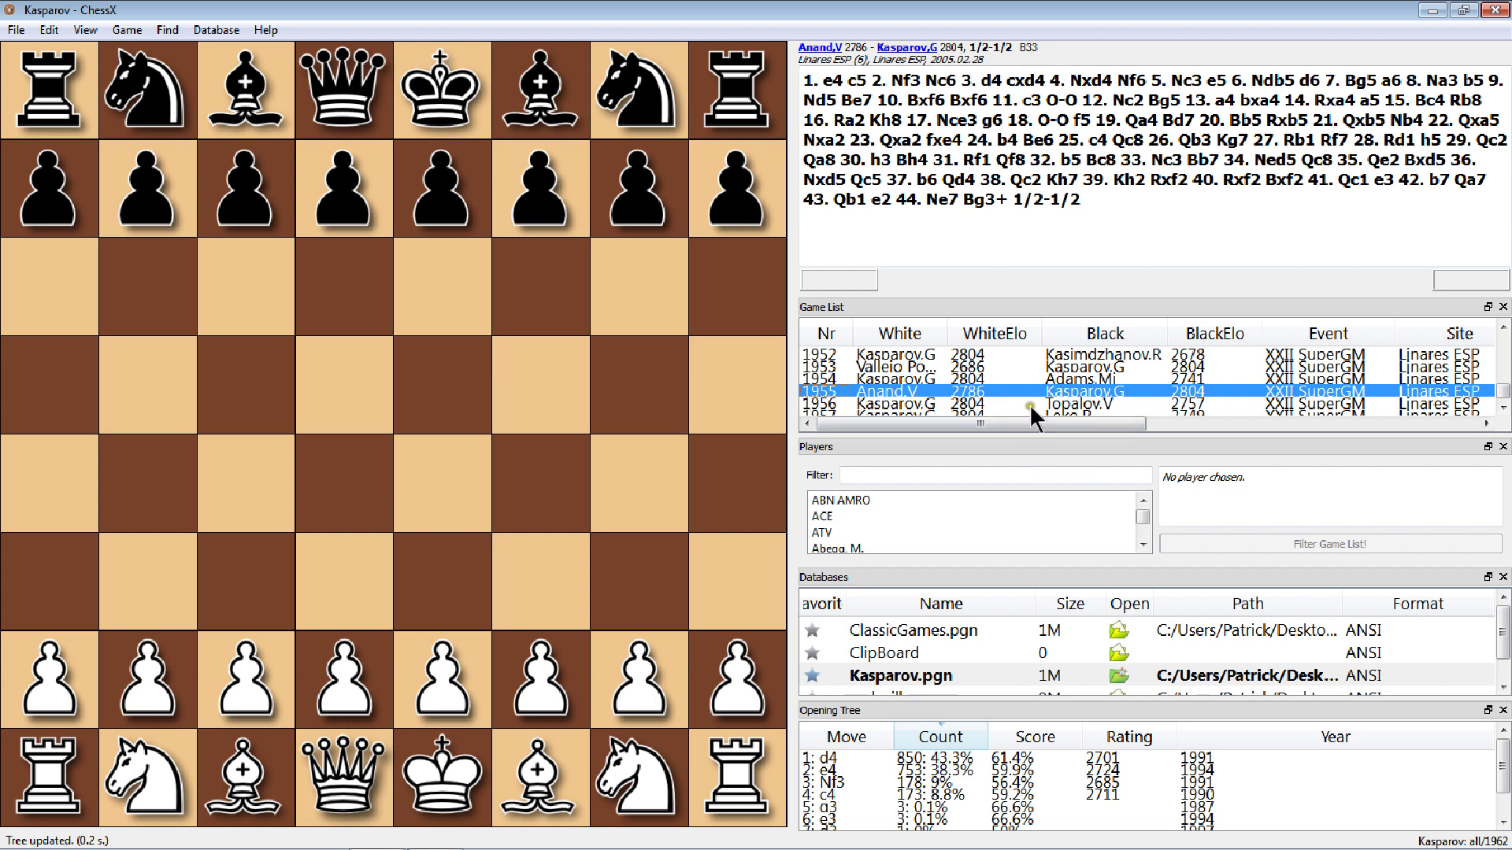
- Look across the date, result and ECO columns for game 1955, return to the first columns and close ChessX
{"action": "left_click_drag", "start_coordinate": [1020, 422], "coordinate": [1282, 428]}
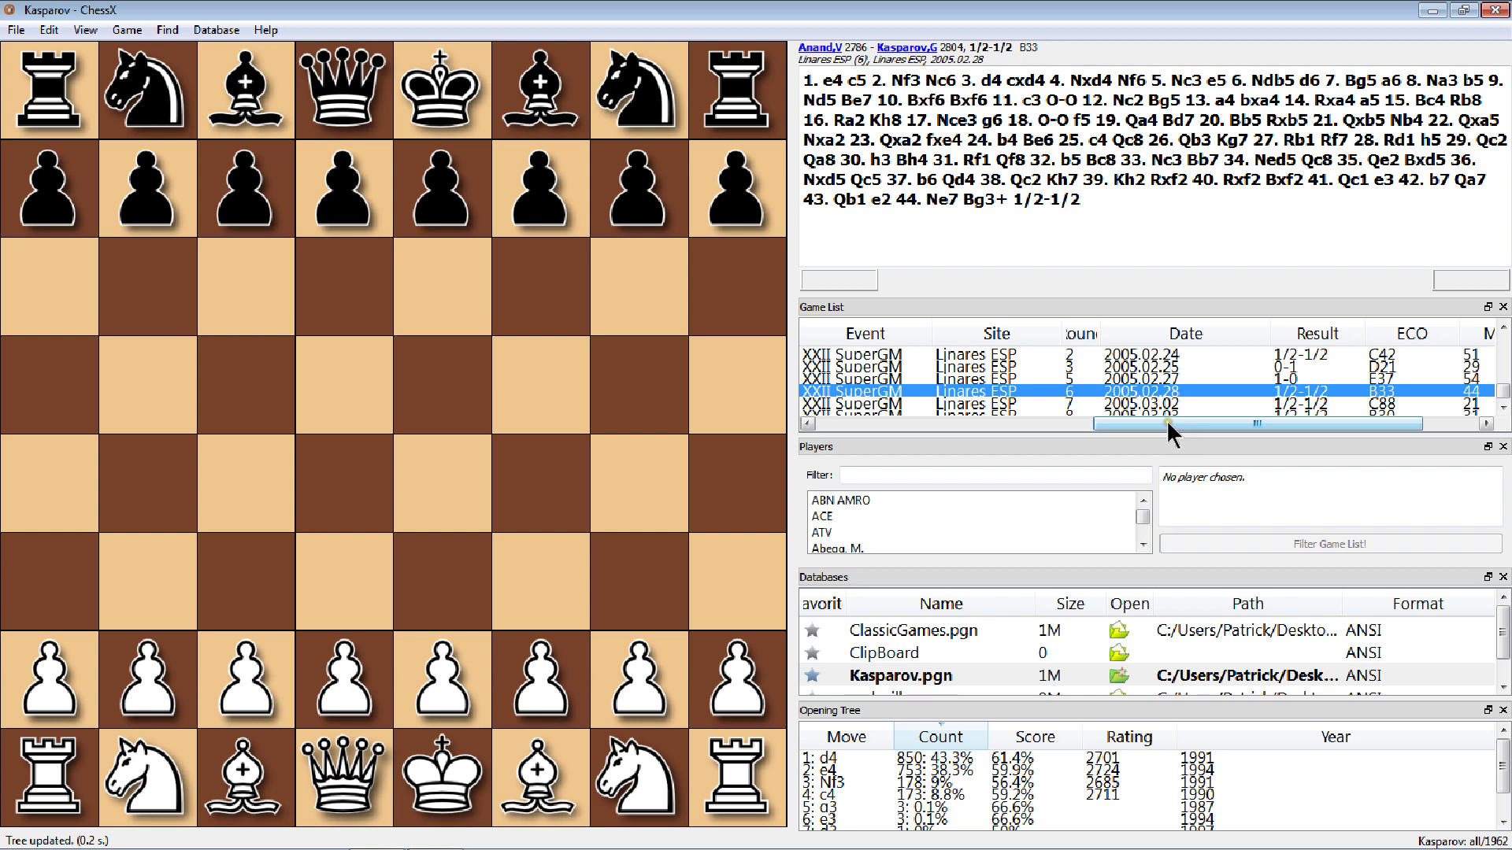
{"action": "left_click_drag", "start_coordinate": [1165, 419], "coordinate": [839, 420]}
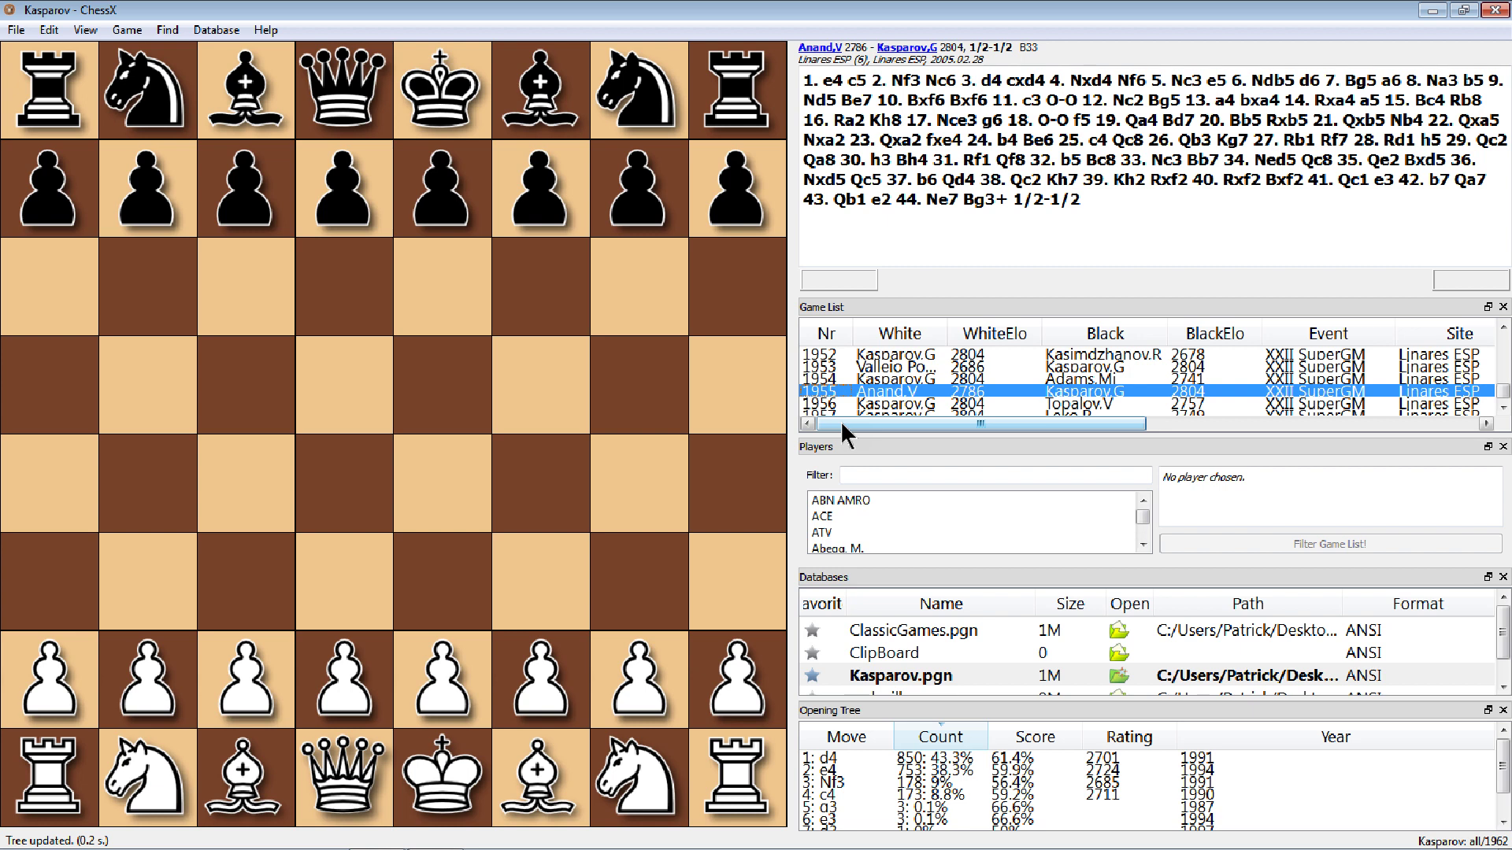
{"action": "left_click", "coordinate": [1498, 13]}
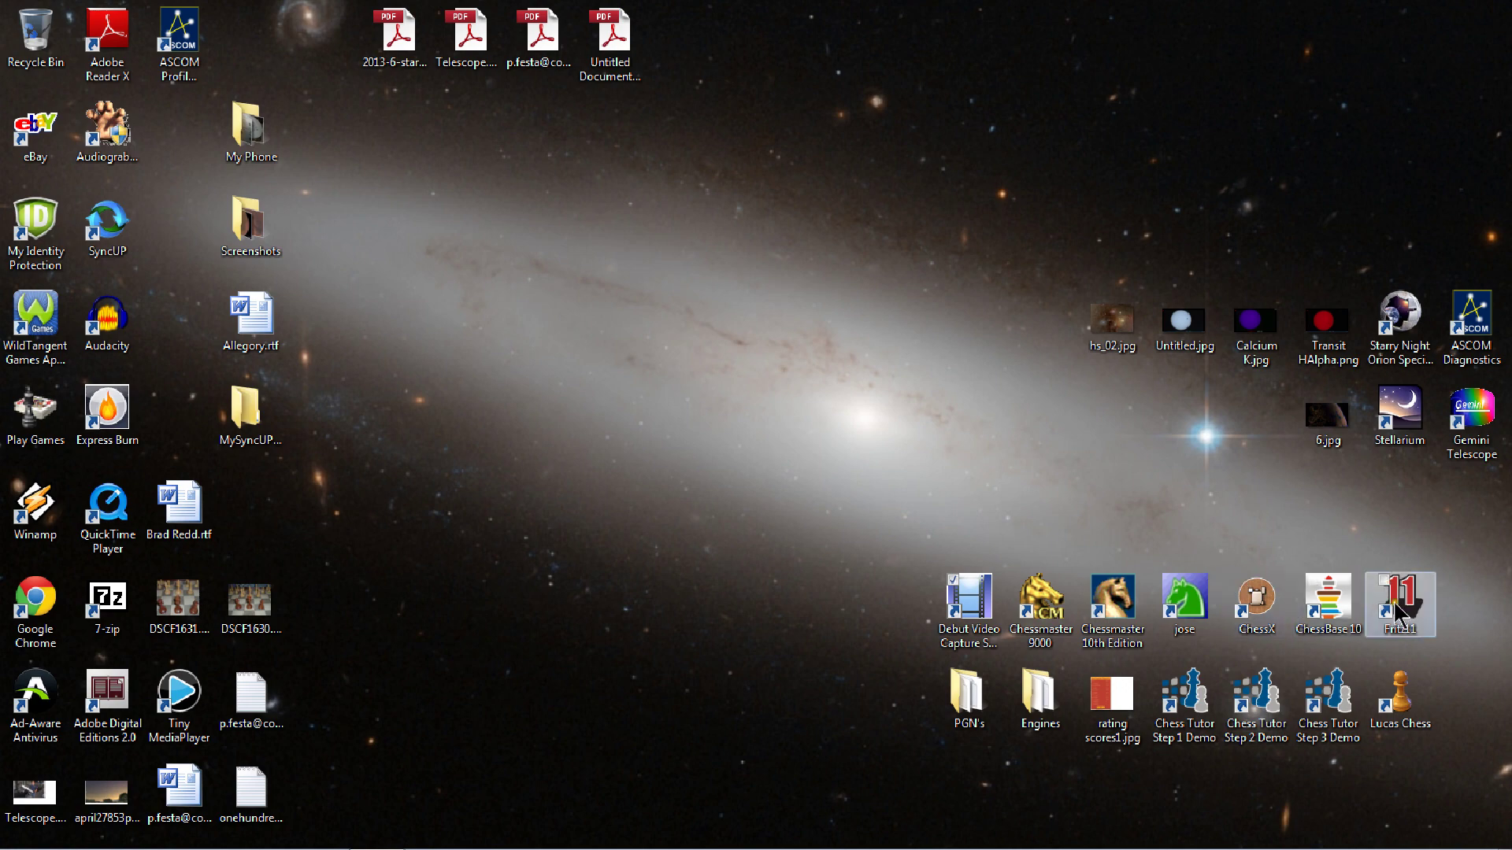
- Start Lucas Chess from the desktop and read Fischer.pgn from the PGN's folder into its PGN viewer
{"action": "left_click", "coordinate": [1394, 718]}
{"action": "double_click", "coordinate": [1392, 718]}
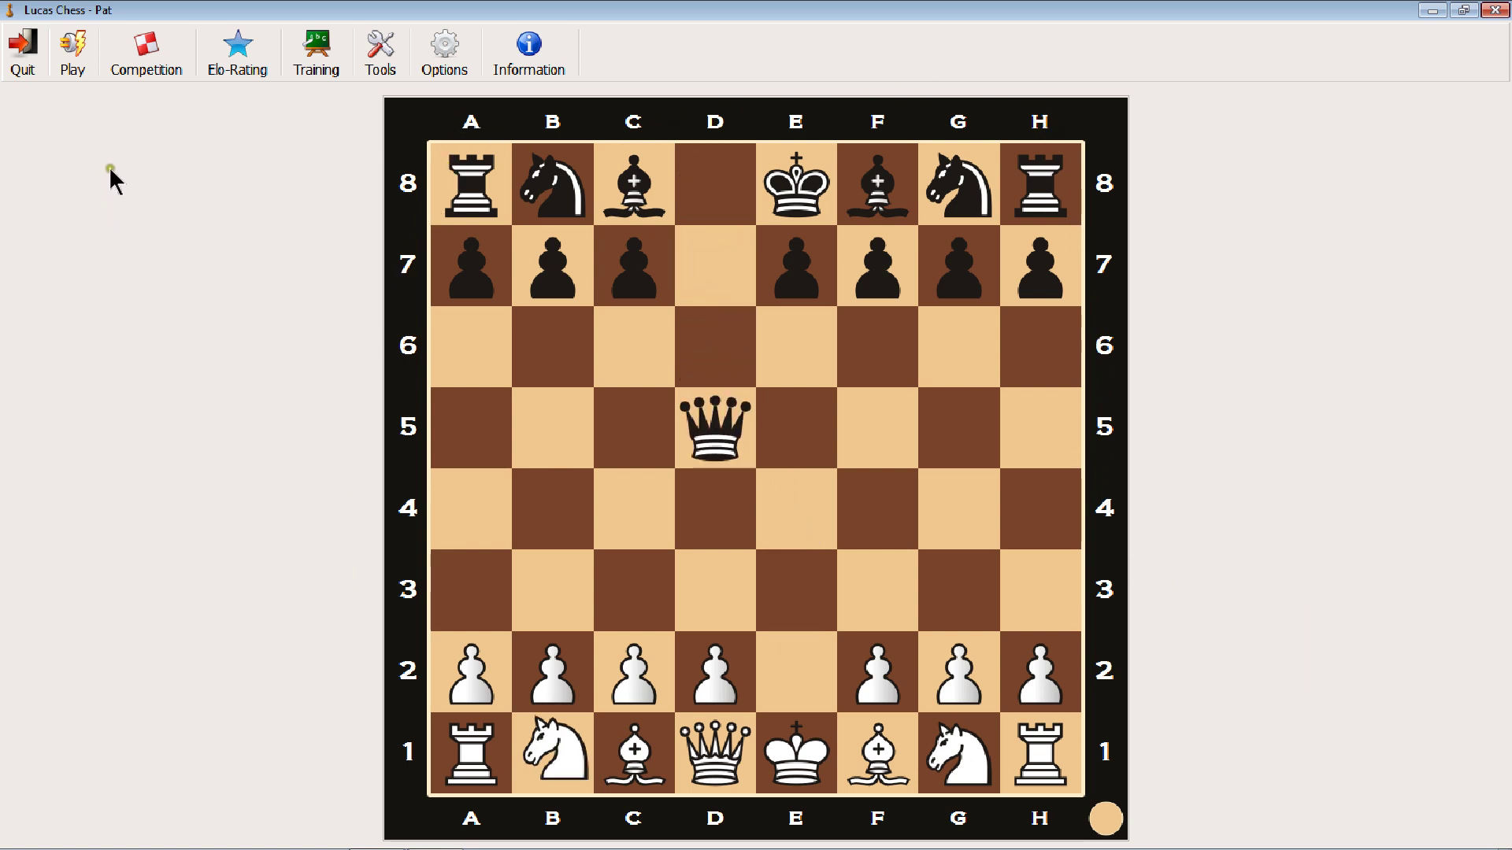
{"action": "left_click", "coordinate": [371, 70]}
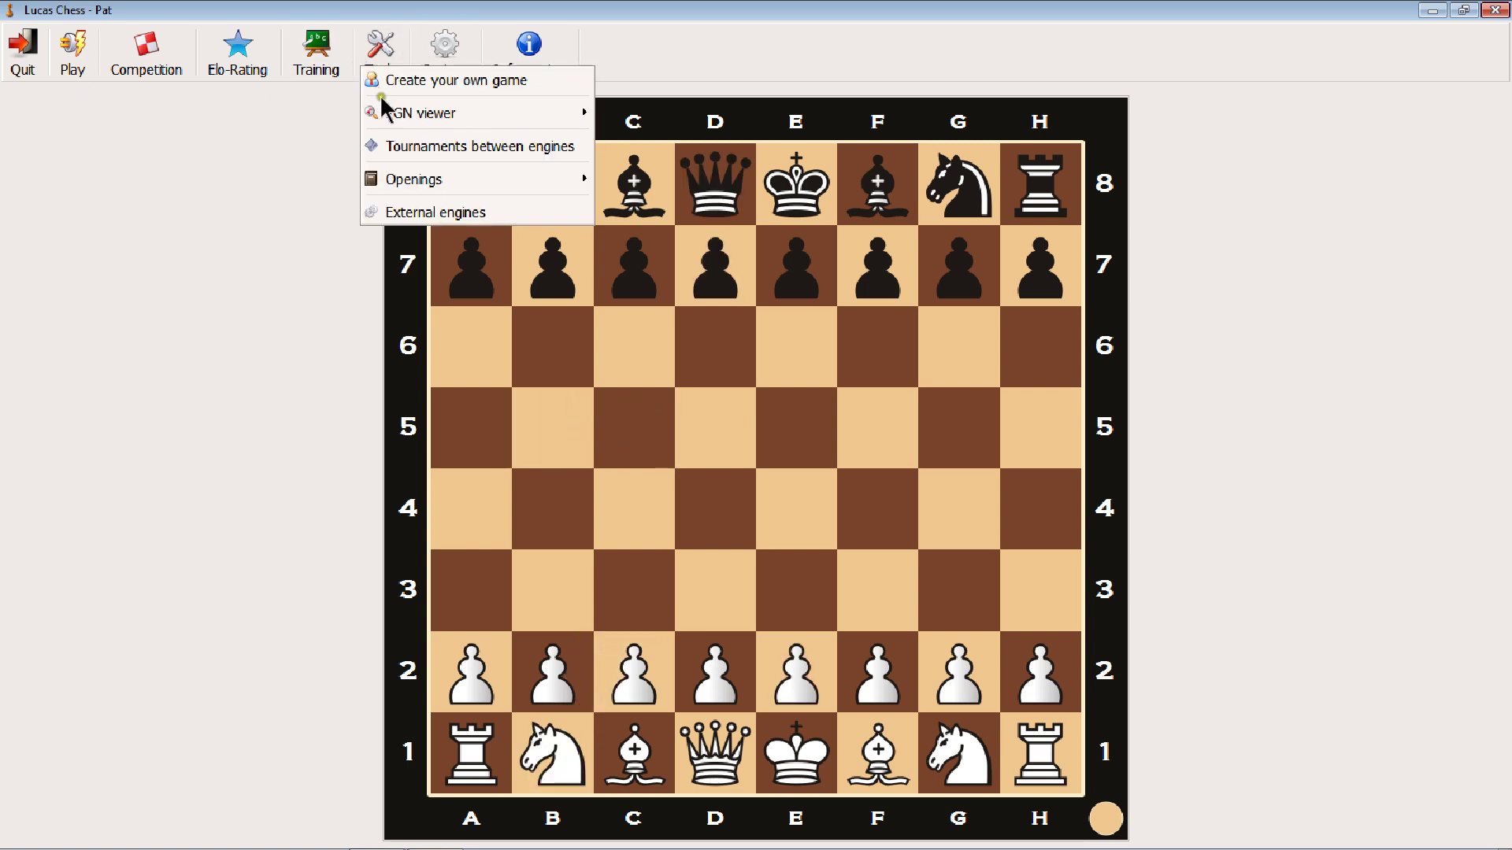
{"action": "mouse_move", "coordinate": [399, 111]}
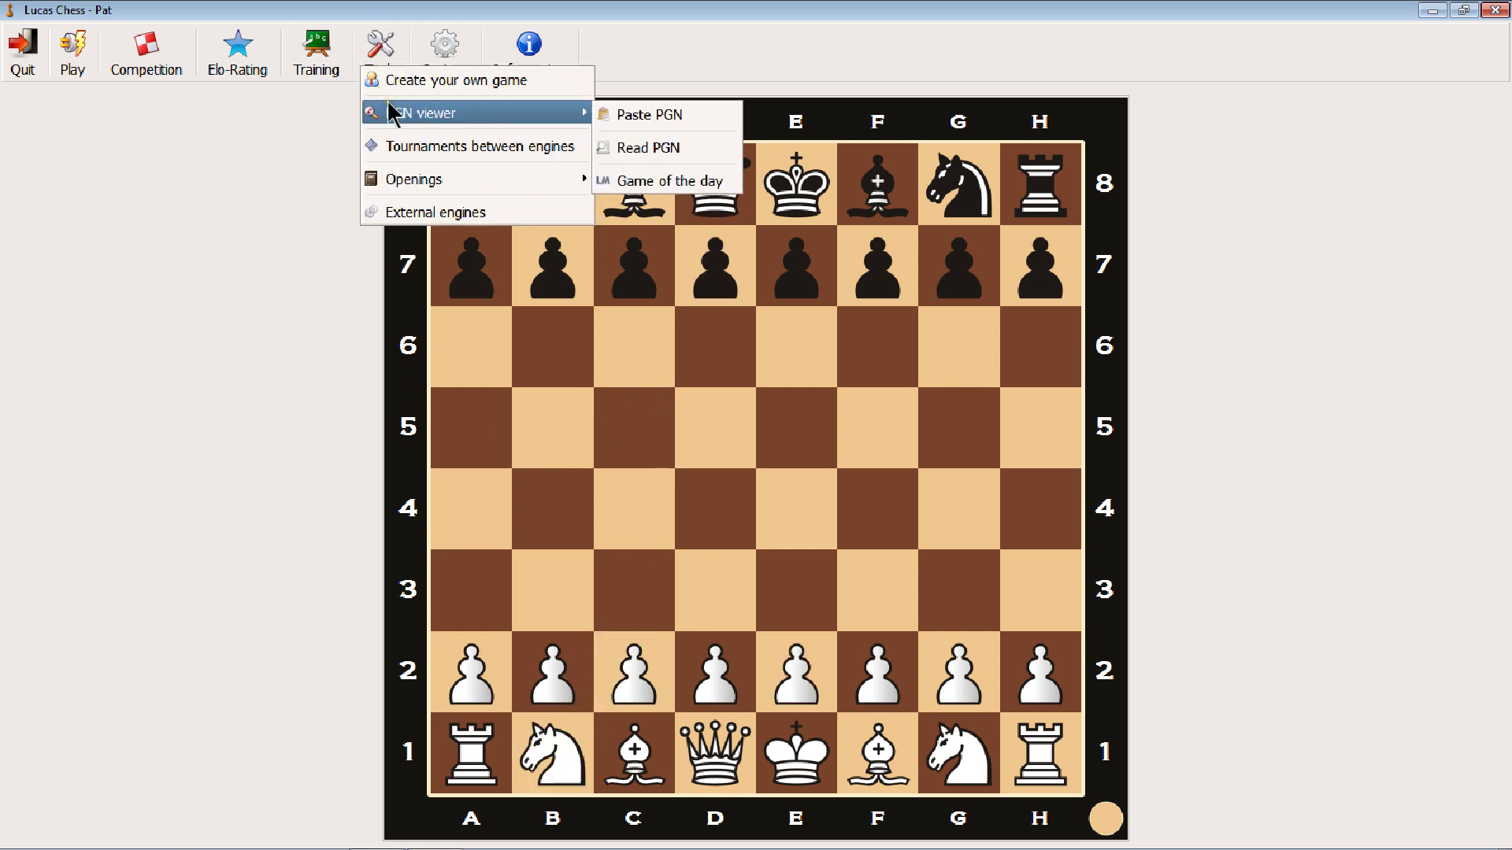
{"action": "left_click", "coordinate": [621, 149]}
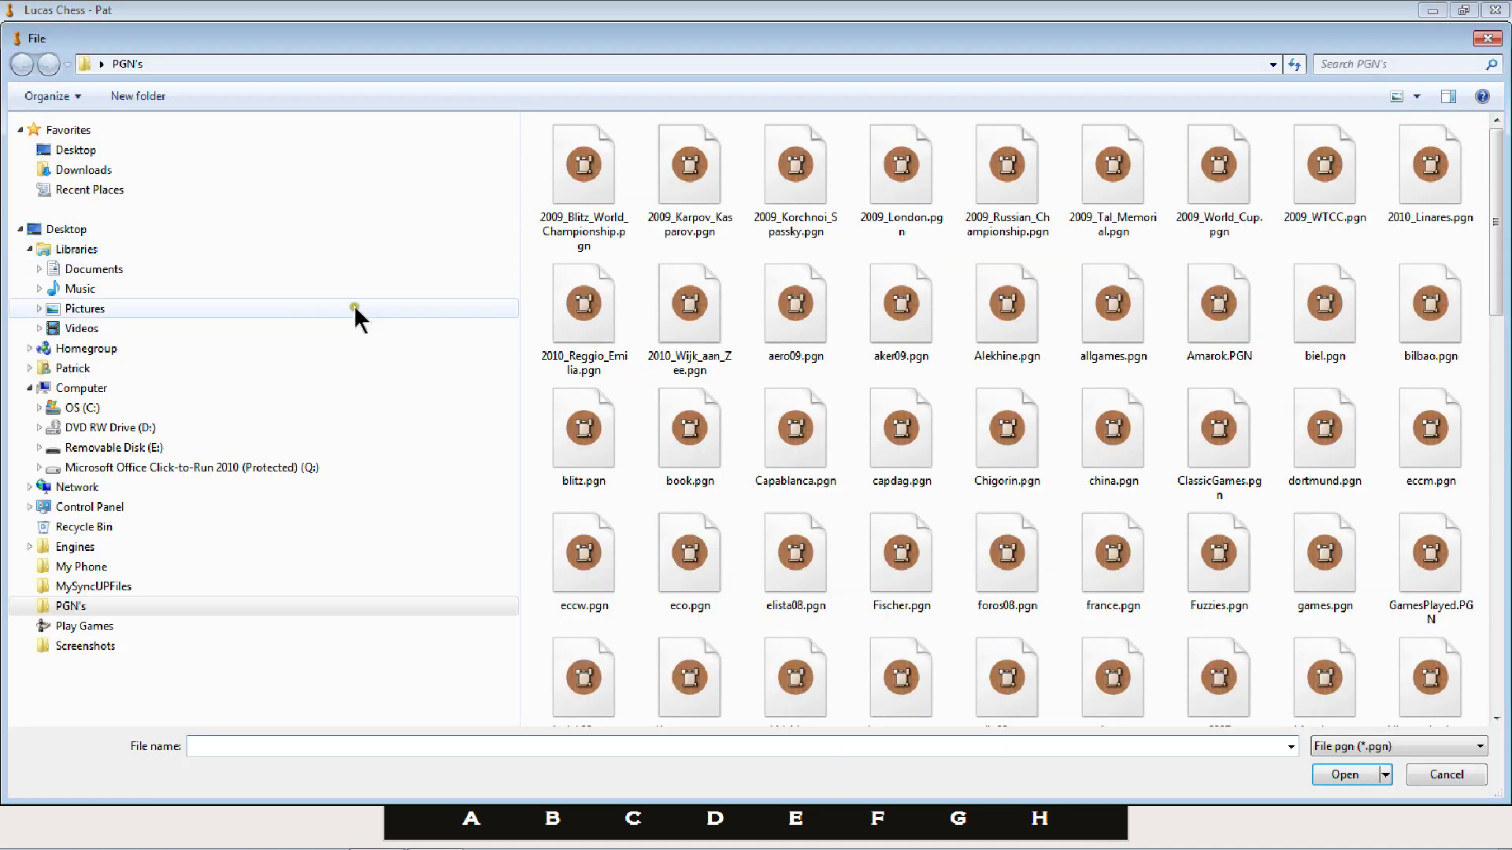
{"action": "double_click", "coordinate": [892, 556]}
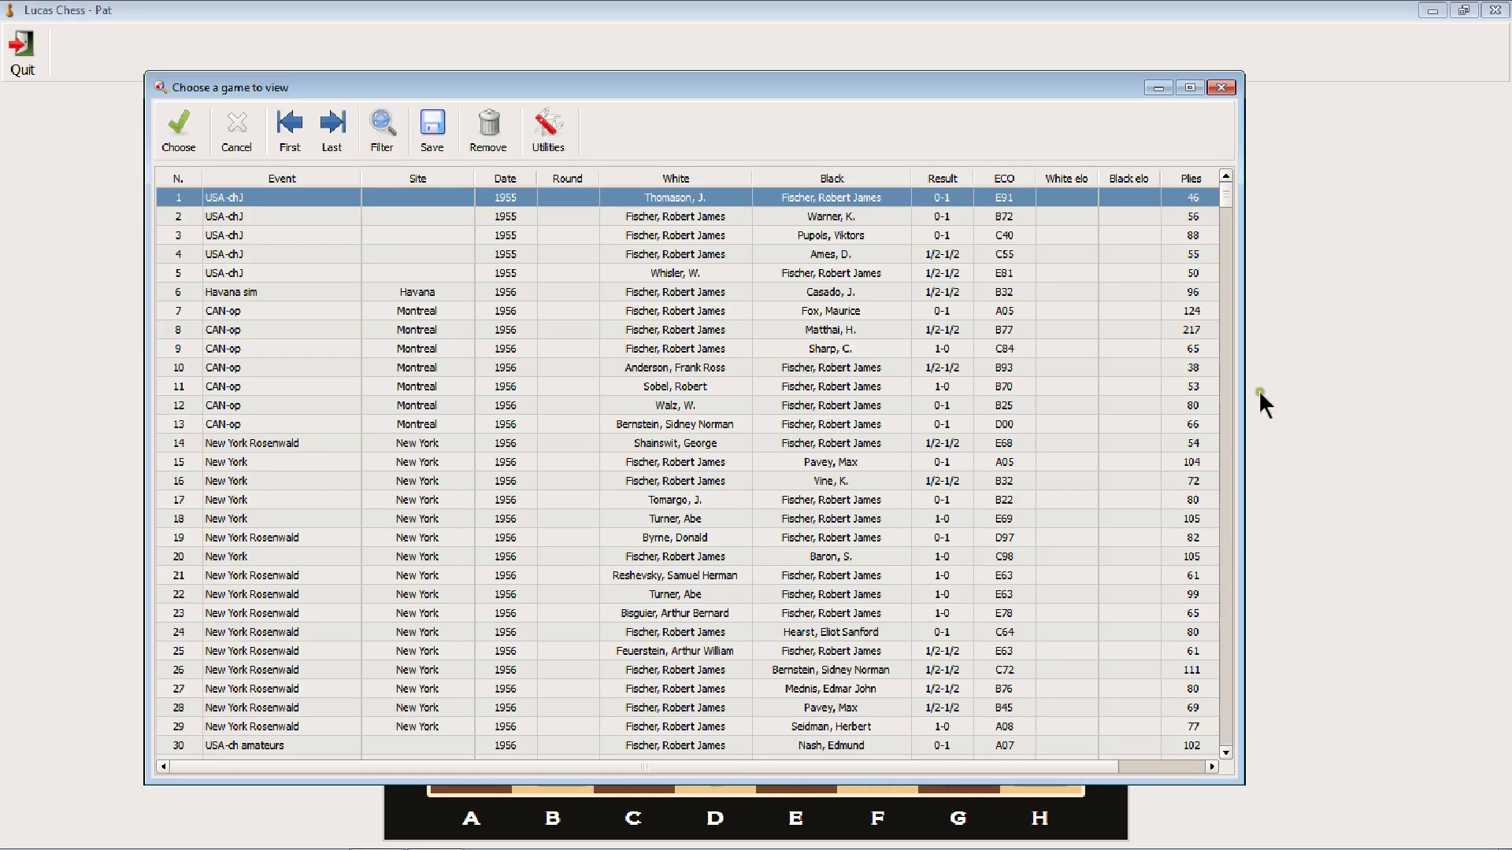
- Look through the Fischer game list down to its last game, then close the list and Lucas Chess
{"action": "mouse_move", "coordinate": [1222, 192]}
{"action": "left_mouse_down"}
{"action": "mouse_move", "coordinate": [1241, 492]}
{"action": "mouse_move", "coordinate": [1226, 673]}
{"action": "mouse_move", "coordinate": [1252, 712]}
{"action": "mouse_move", "coordinate": [1221, 759]}
{"action": "left_mouse_up"}
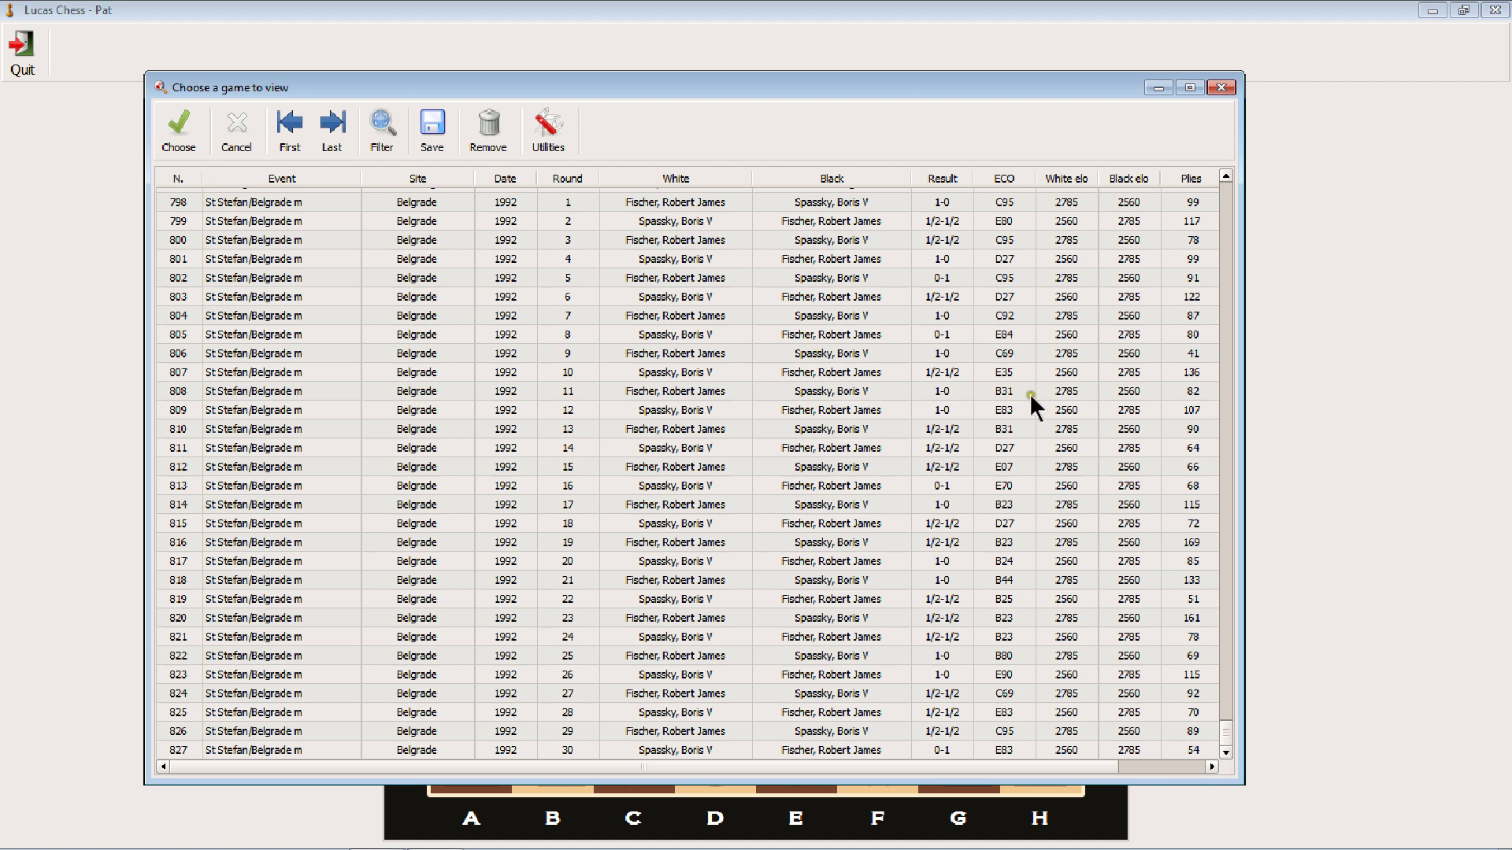
{"action": "left_click", "coordinate": [1221, 88]}
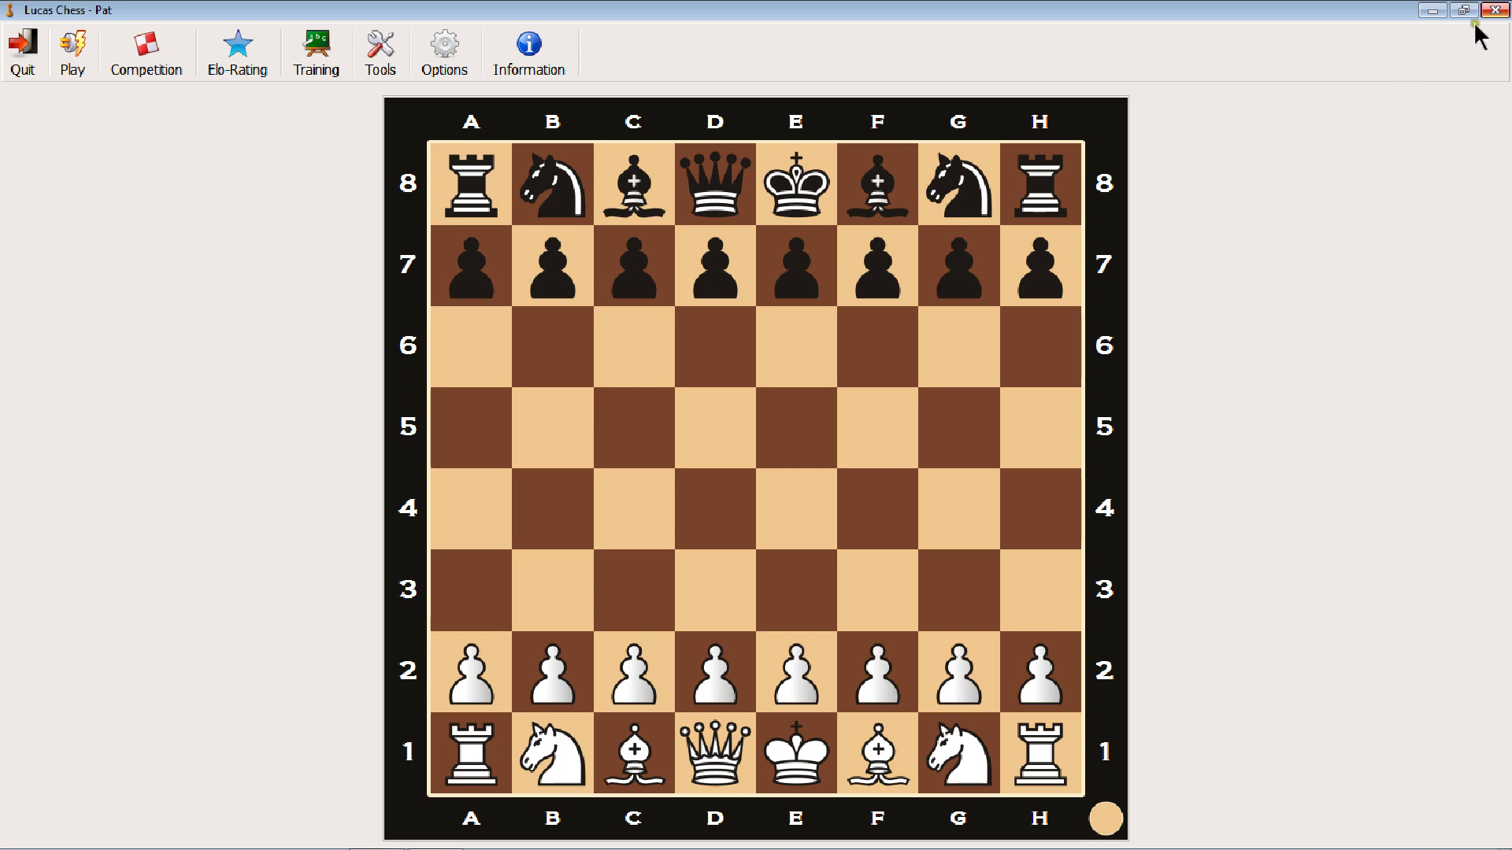
{"action": "left_click", "coordinate": [1497, 11]}
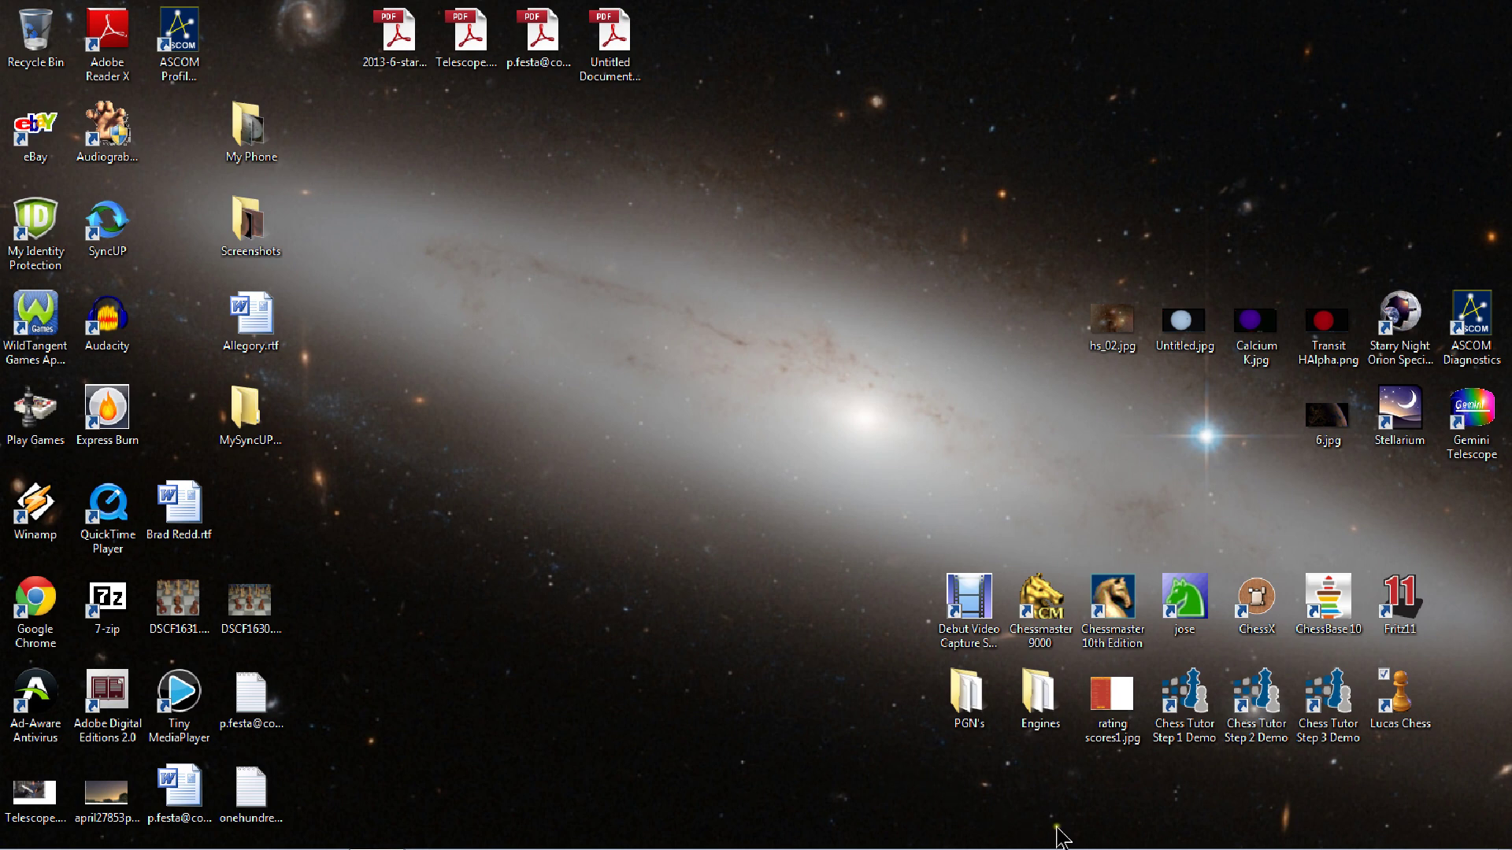
- Look into the Engines folder, then open Tournament 2-12-2009.PGN from the PGN's folder in ChessX
{"action": "double_click", "coordinate": [1047, 711]}
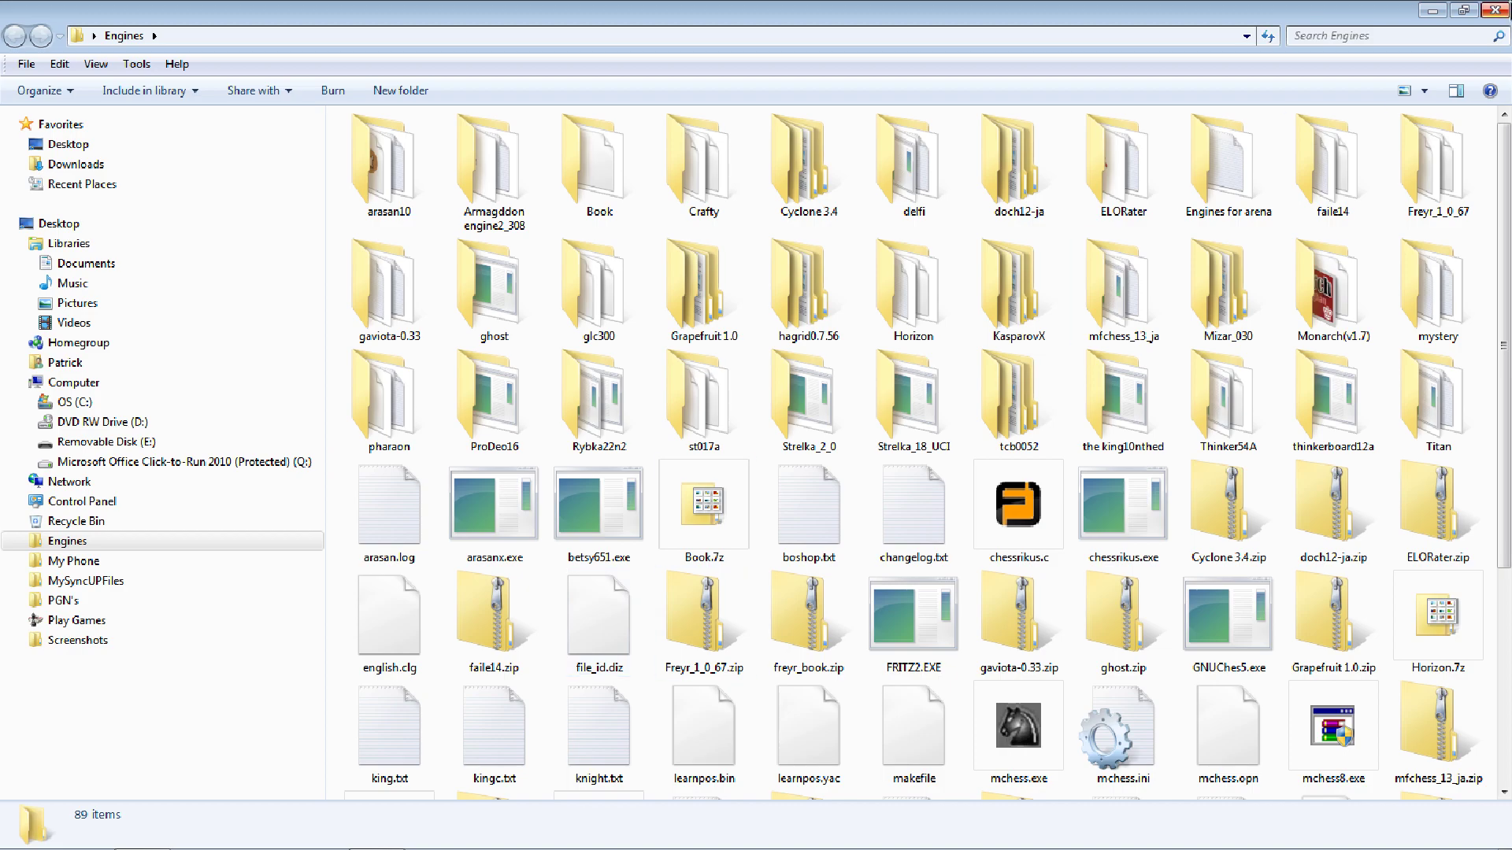
{"action": "left_click", "coordinate": [1492, 10]}
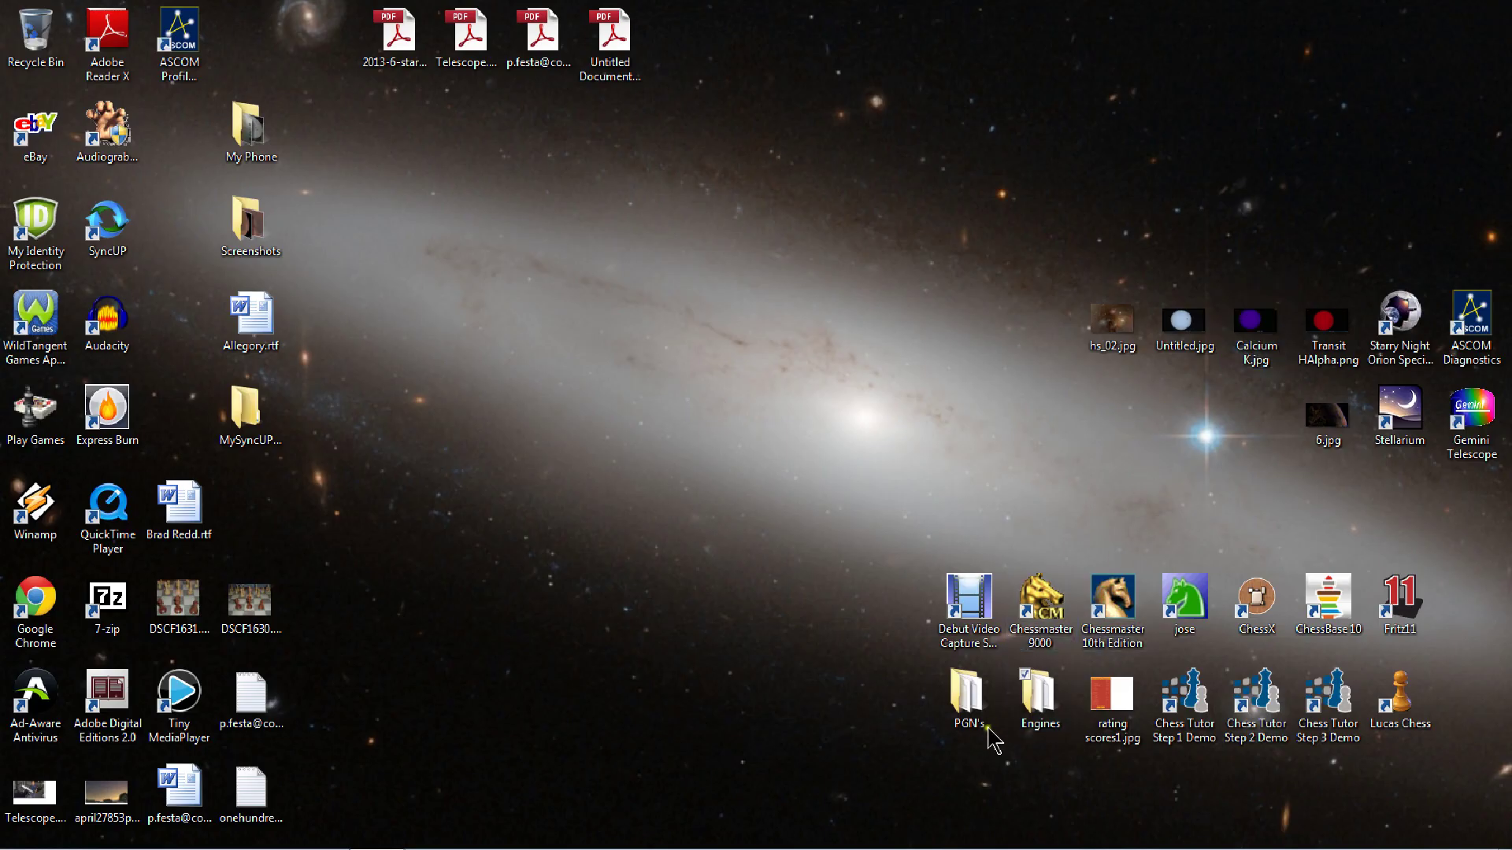
{"action": "double_click", "coordinate": [957, 711]}
{"action": "scroll", "coordinate": [945, 645], "scroll_direction": "down", "scroll_amount": 10}
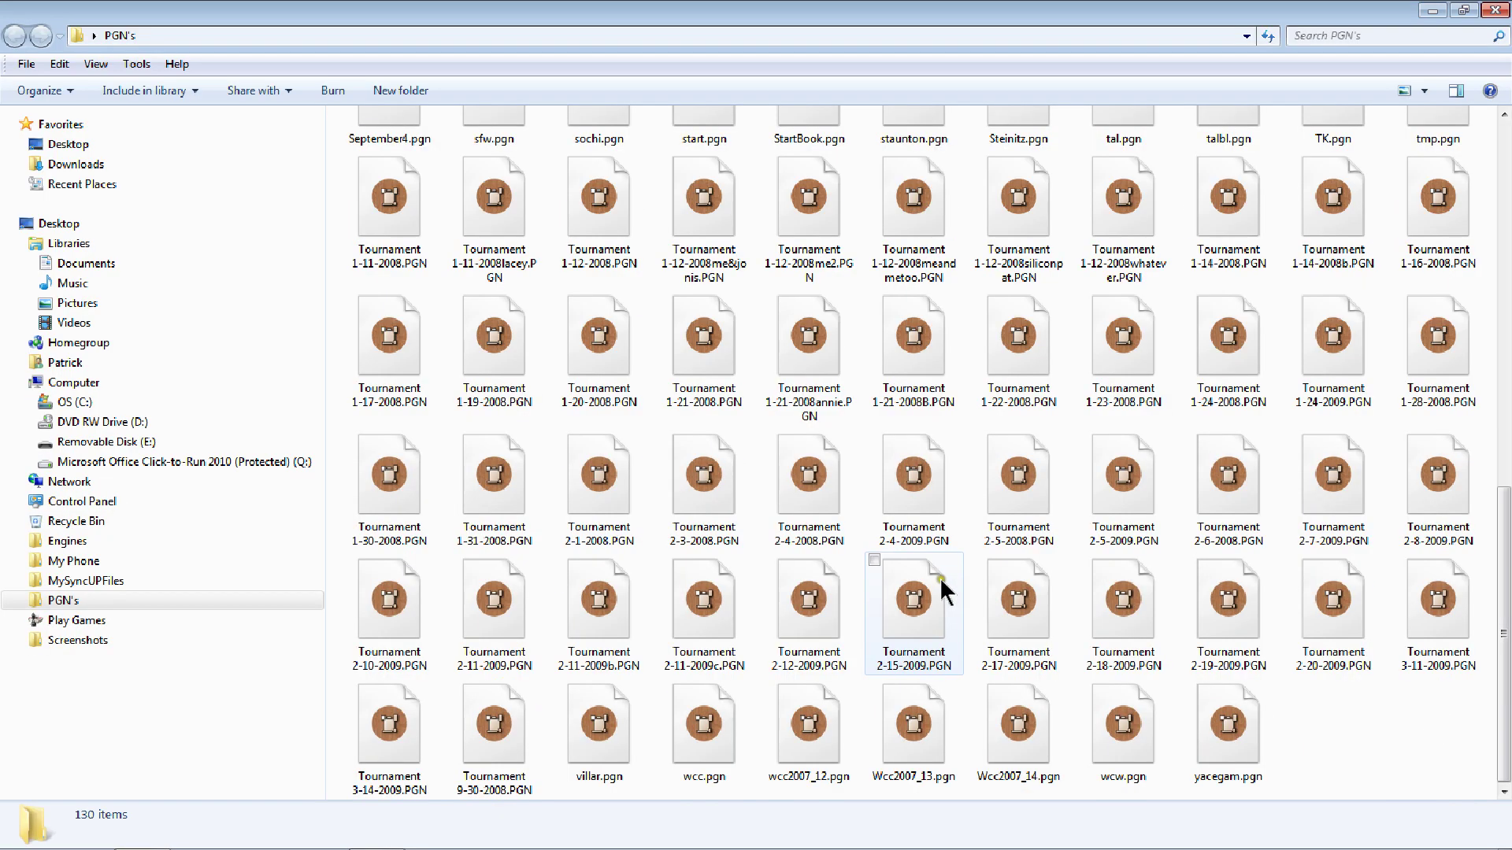
{"action": "left_click", "coordinate": [817, 622]}
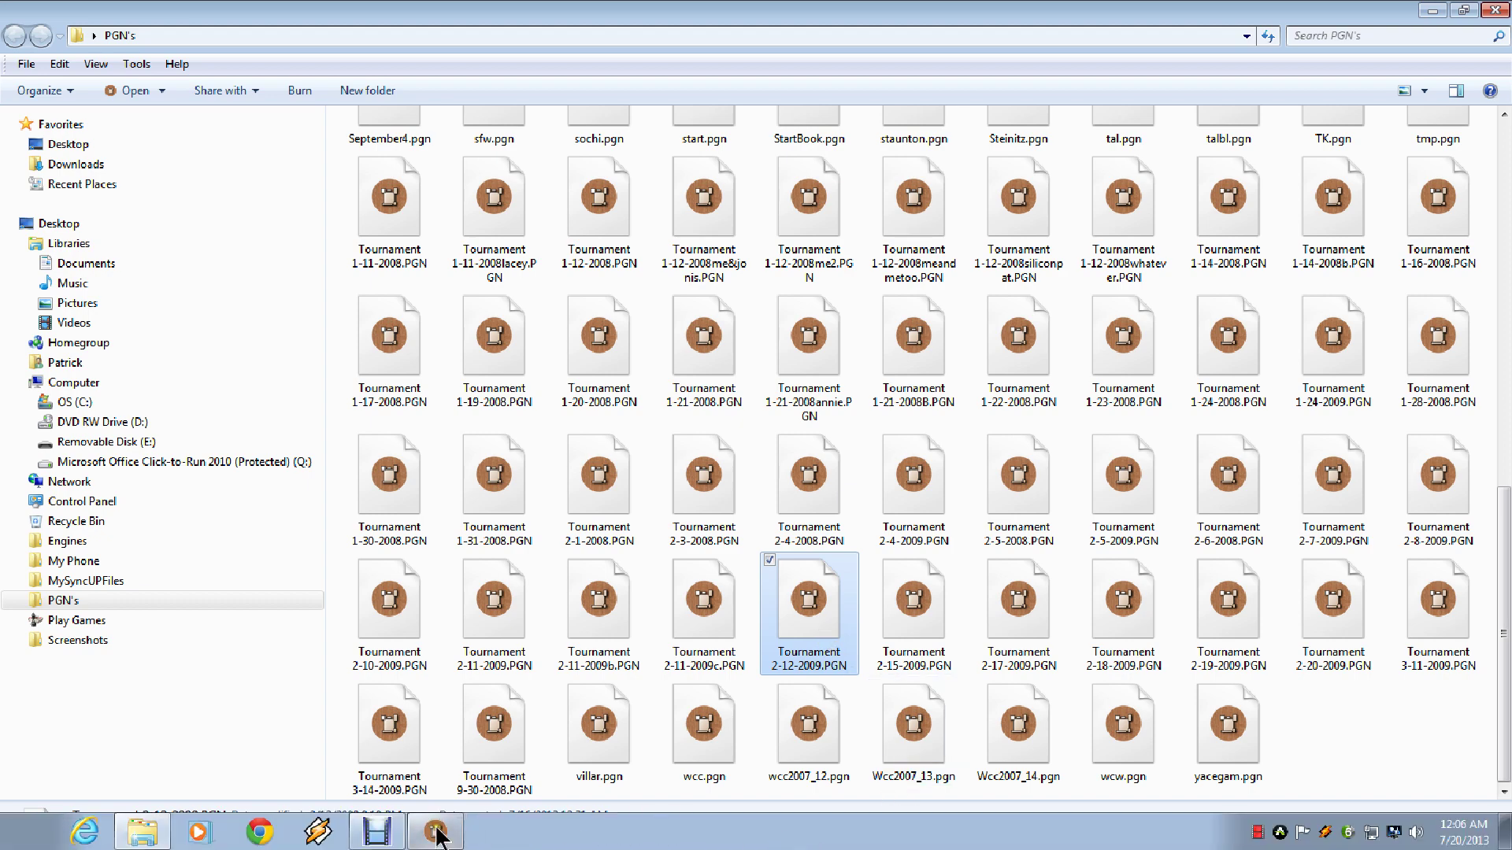
{"action": "left_click", "coordinate": [435, 833]}
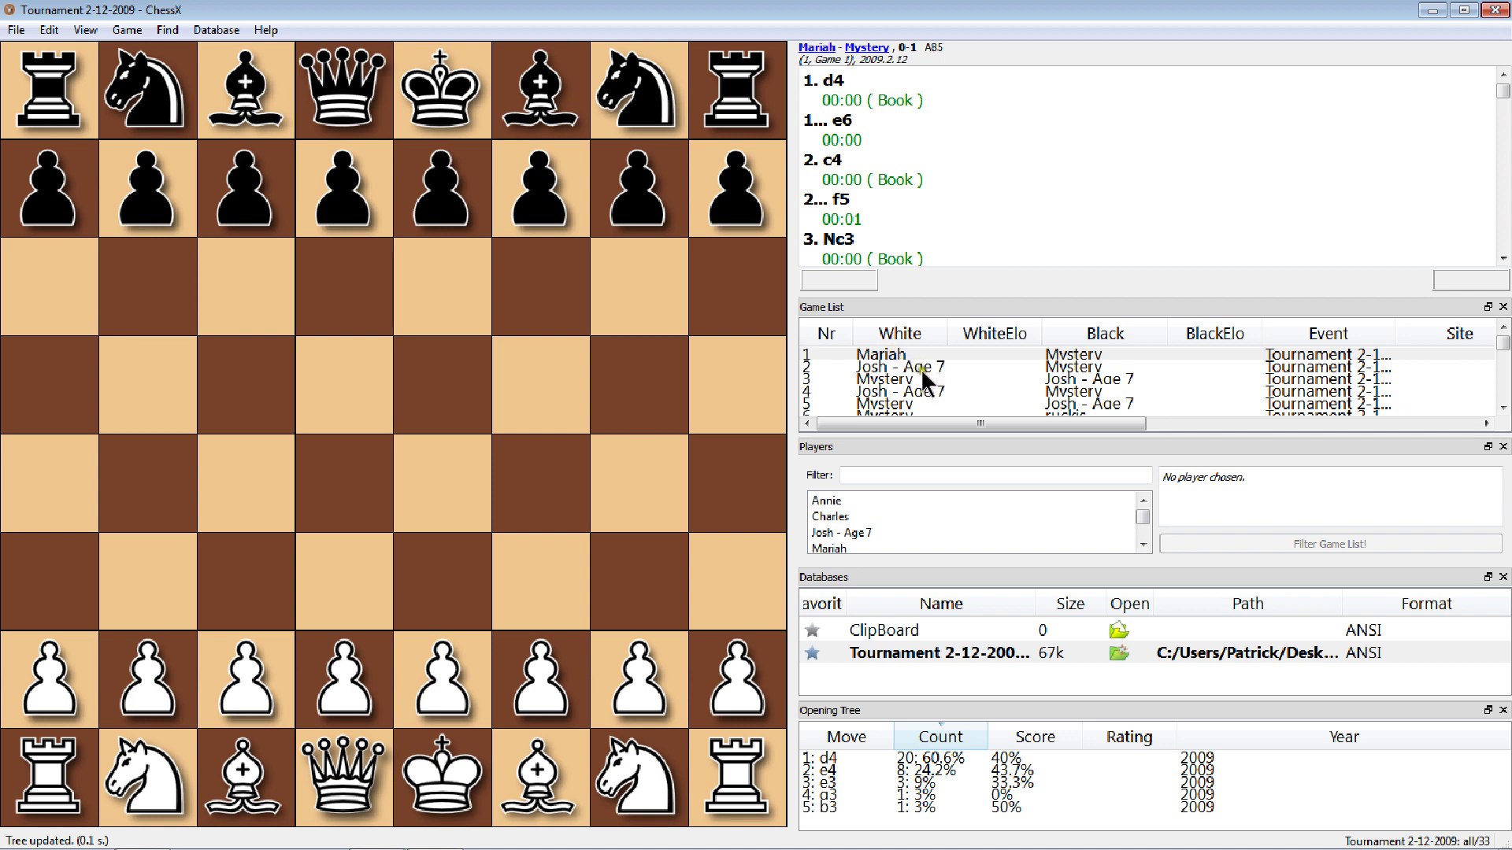
- Load games 3, 5 and 7 of the Tournament 2-12-2009 database one after another to view their moves
{"action": "left_click", "coordinate": [897, 377]}
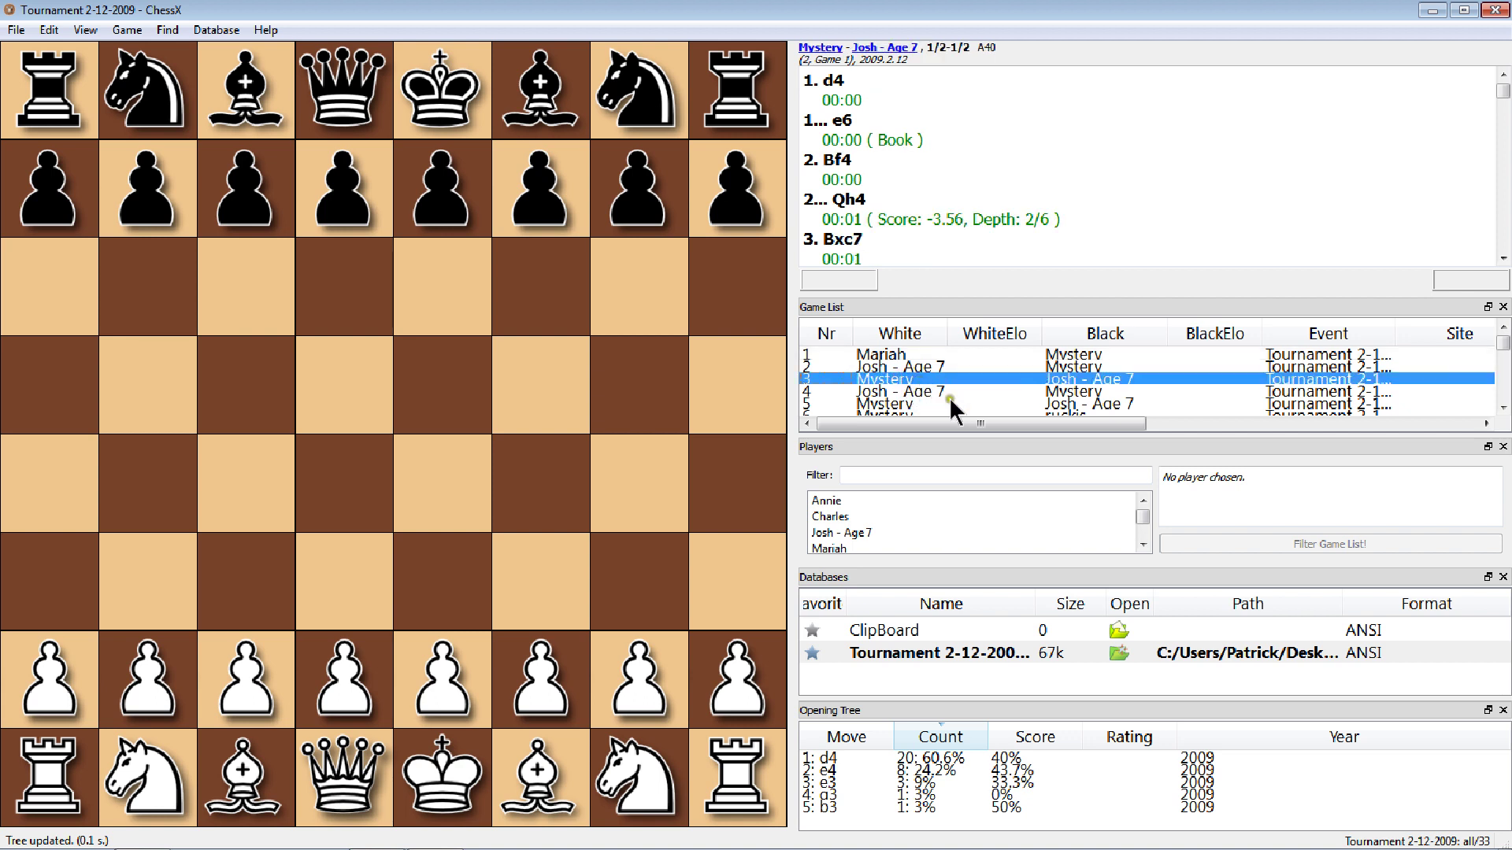
{"action": "left_click", "coordinate": [907, 397]}
{"action": "scroll", "coordinate": [907, 396], "scroll_direction": "down", "scroll_amount": 1}
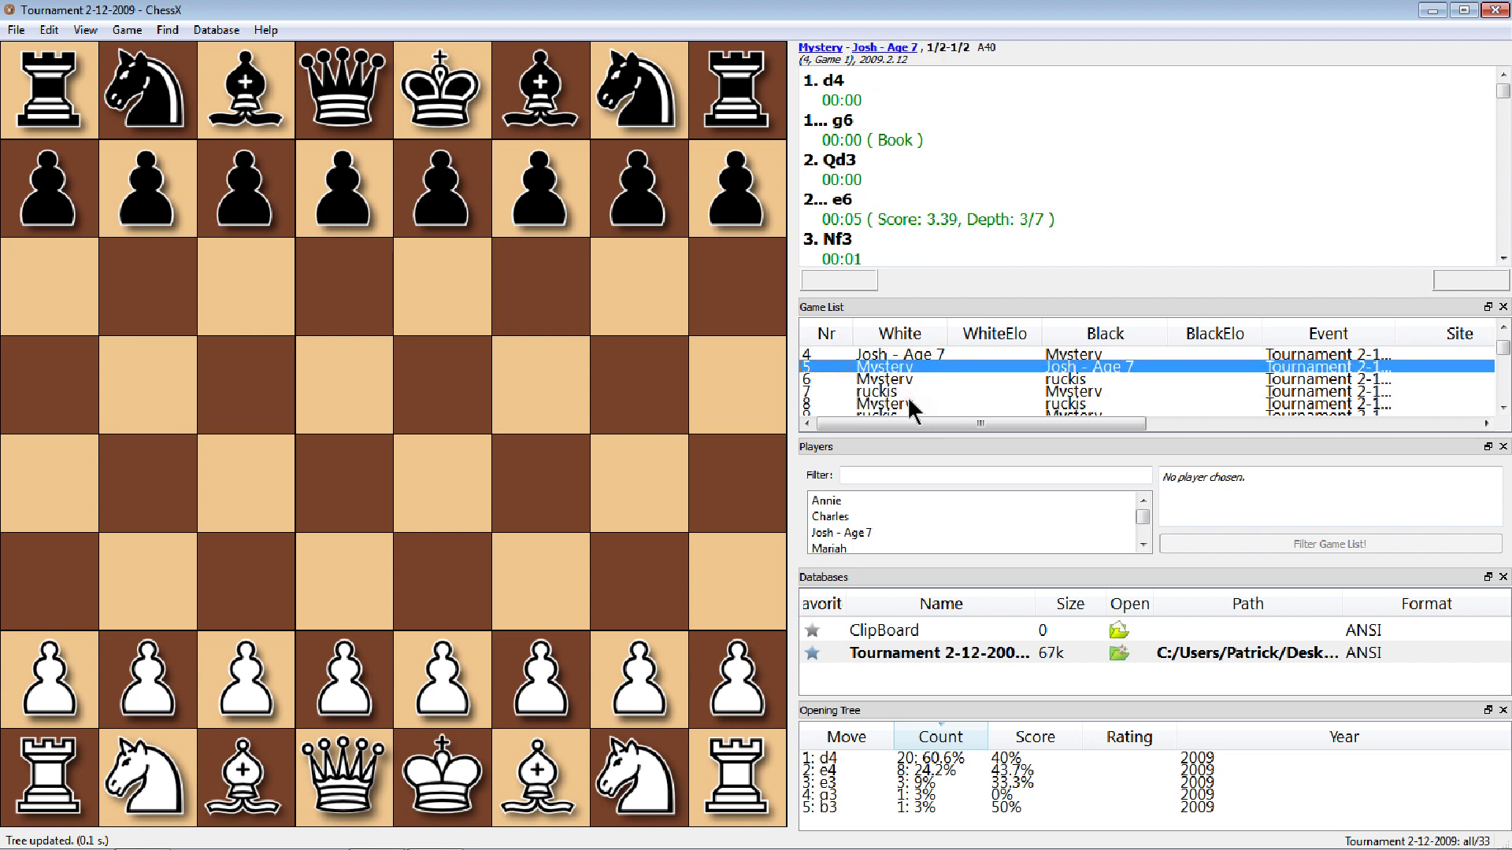
{"action": "left_click", "coordinate": [922, 392]}
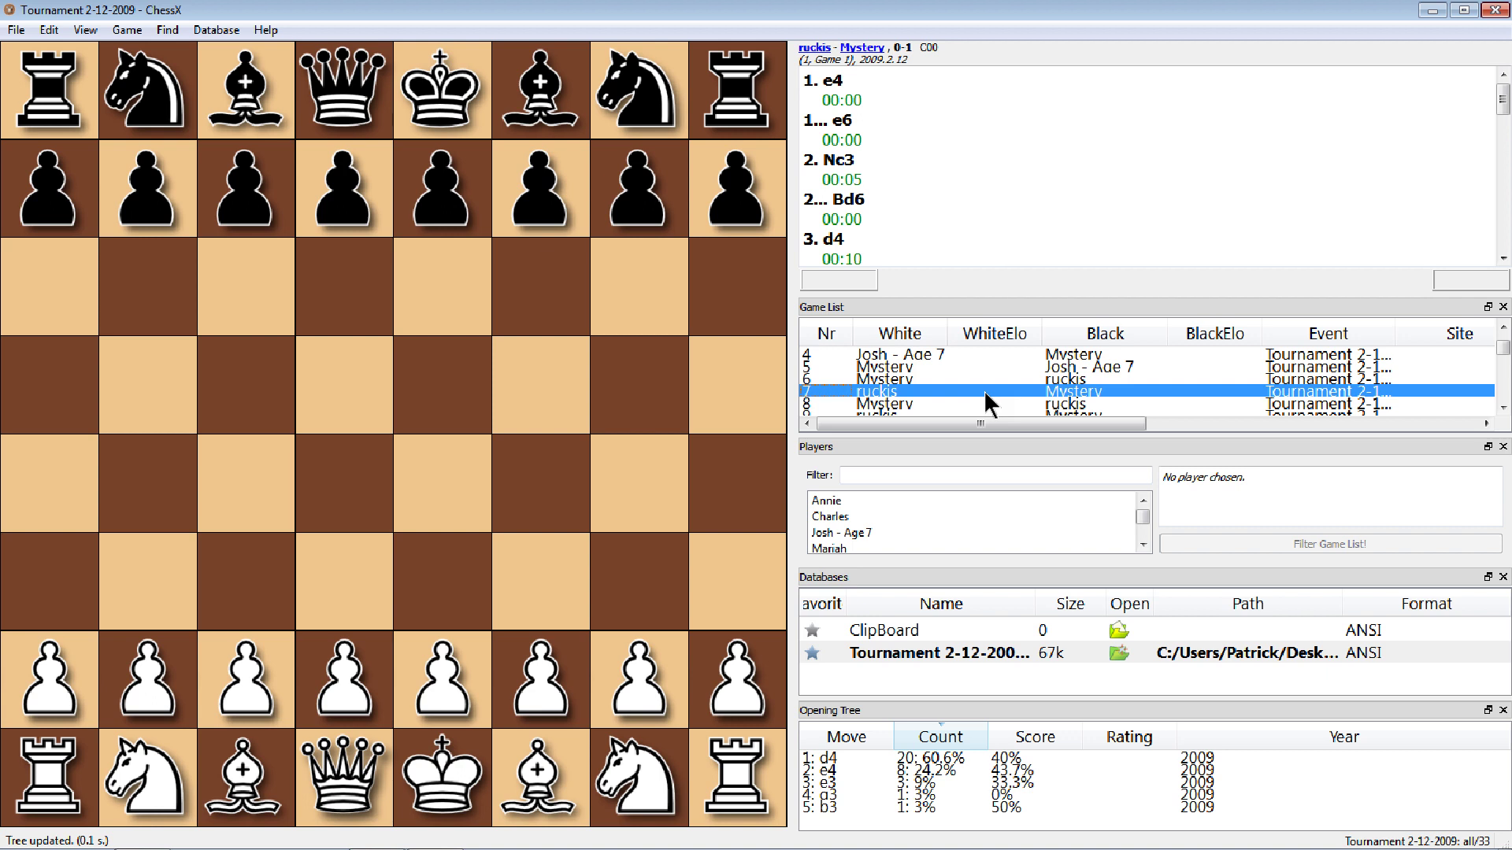
- Look through the tournament's game list to its last entry, reload the first game and close ChessX
{"action": "scroll", "coordinate": [984, 390], "scroll_direction": "down", "scroll_amount": 3}
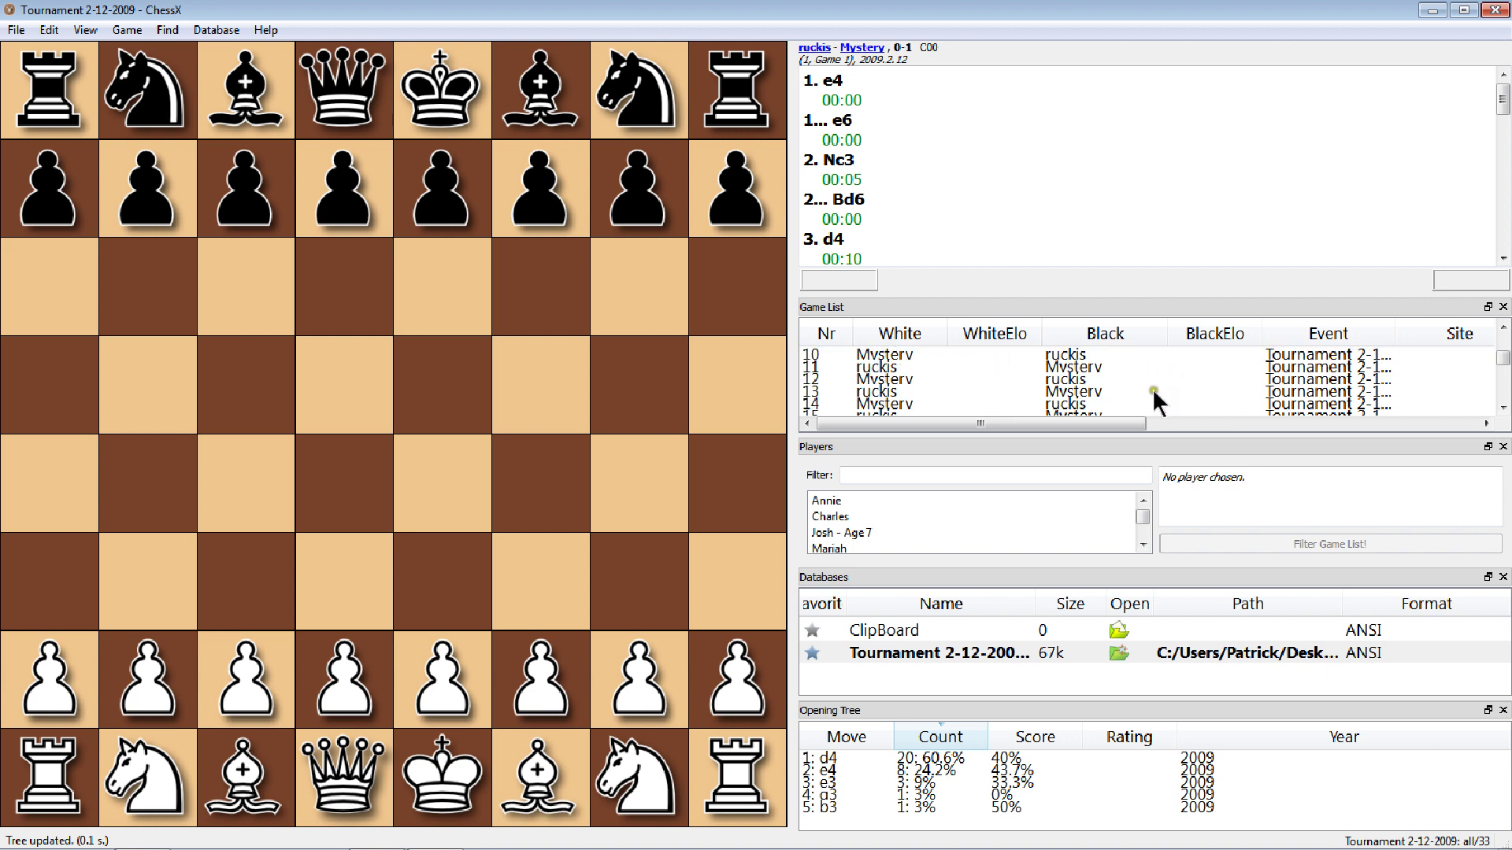
{"action": "scroll", "coordinate": [1105, 386], "scroll_direction": "down", "scroll_amount": 1}
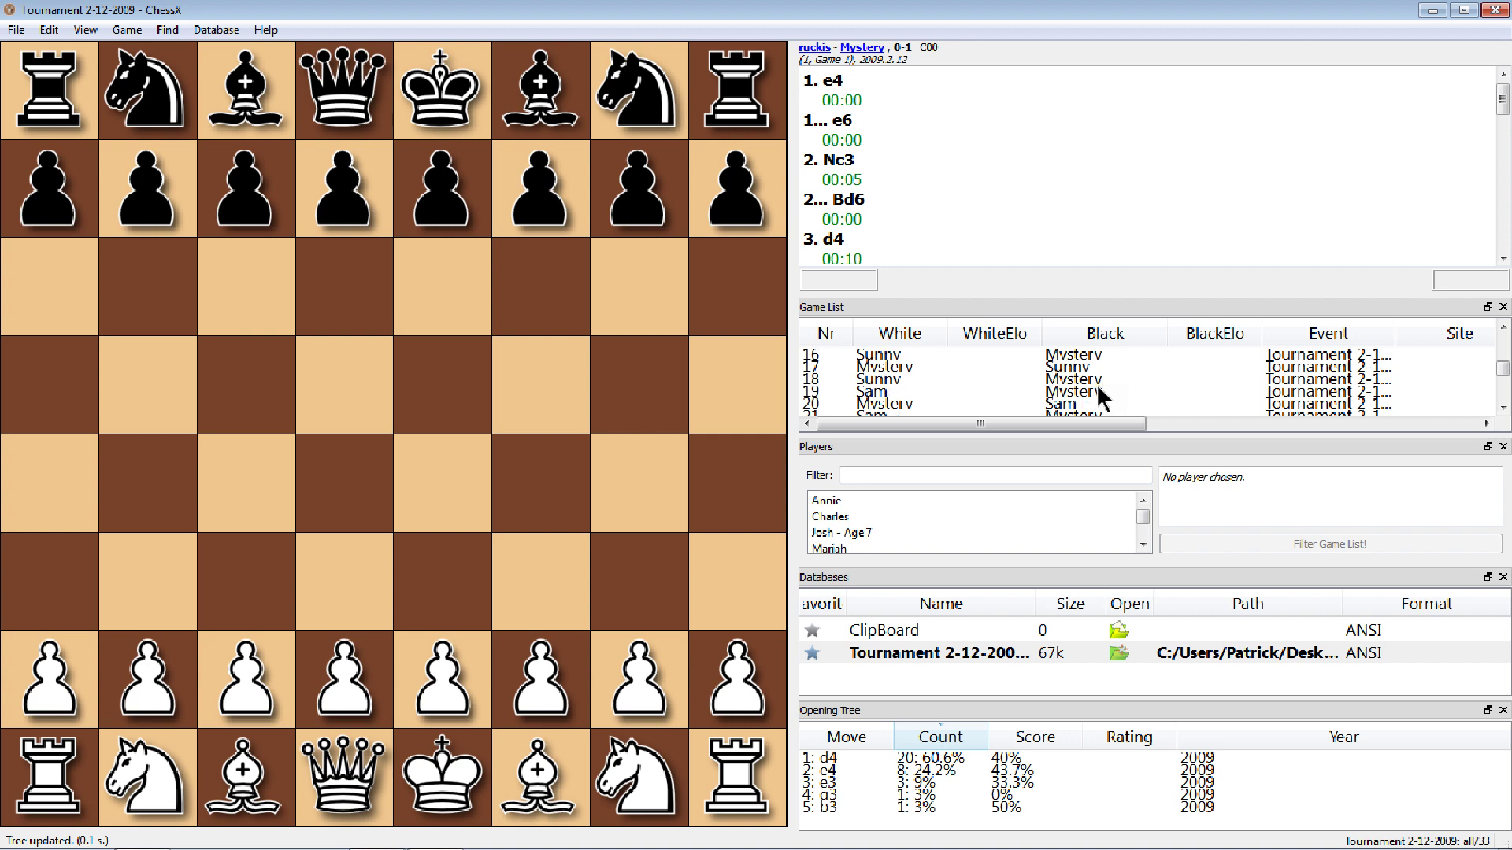
{"action": "scroll", "coordinate": [1106, 398], "scroll_direction": "down", "scroll_amount": 4}
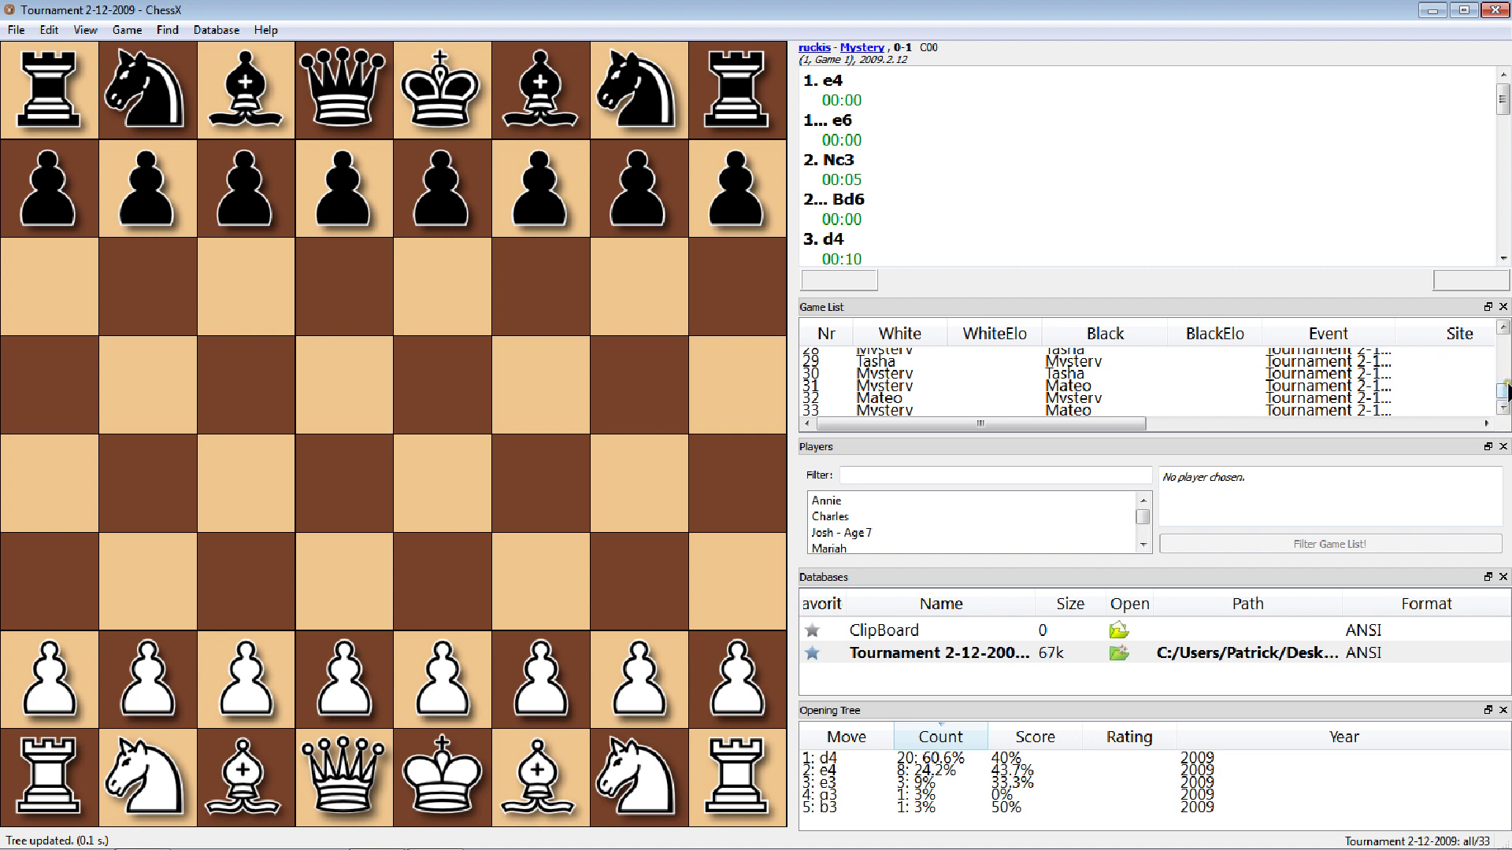
{"action": "left_click_drag", "start_coordinate": [1504, 391], "coordinate": [1504, 335]}
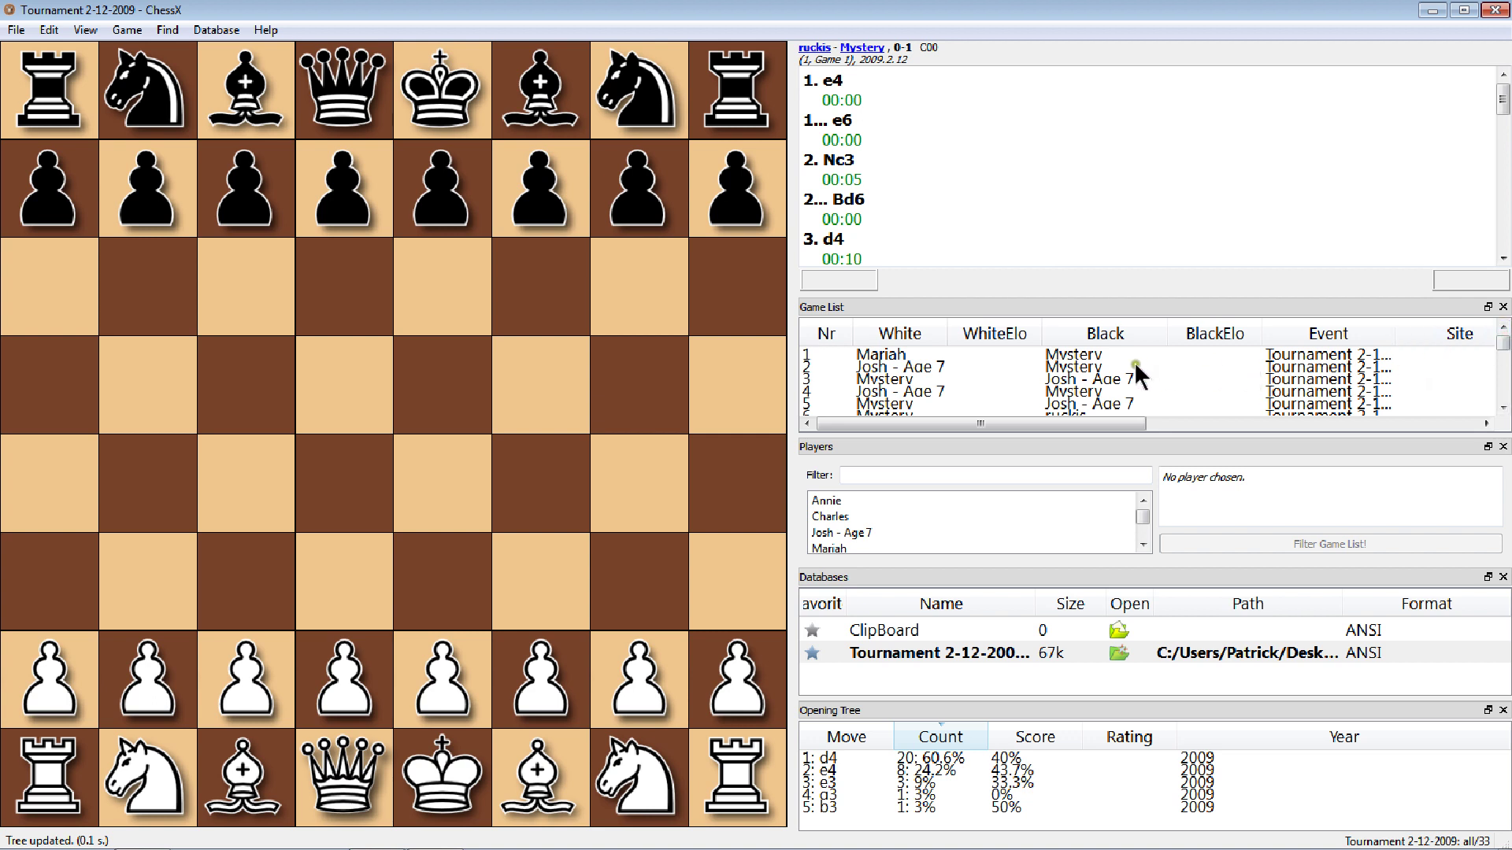
{"action": "left_click", "coordinate": [1088, 353]}
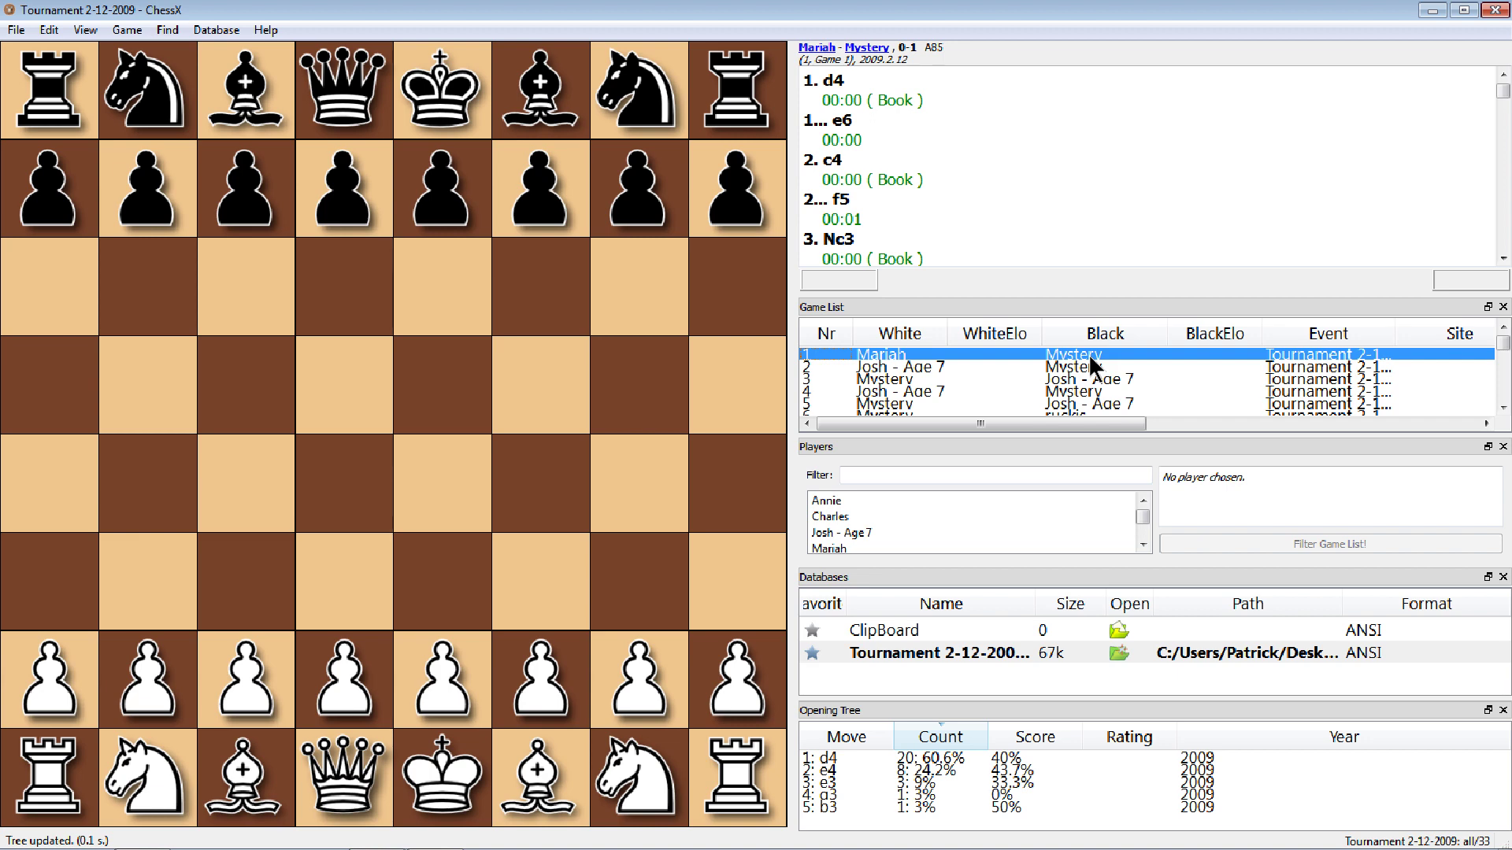
{"action": "left_click", "coordinate": [1495, 10]}
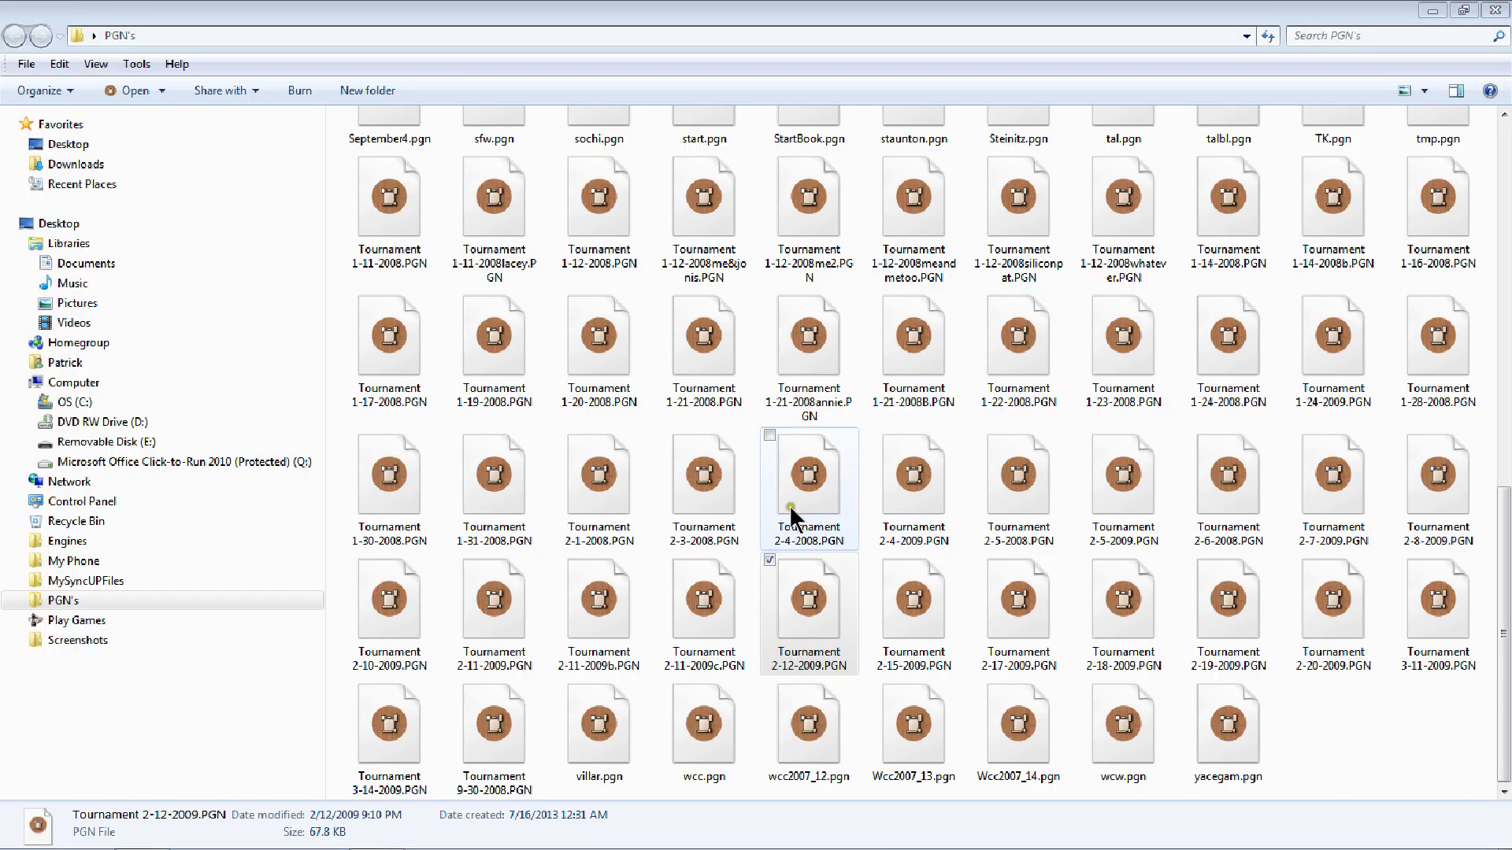
- Open Tournament 2-4-2008.PGN from the PGN's folder with Winboard 32-bit GUI for chess
{"action": "left_click", "coordinate": [811, 484]}
{"action": "right_click", "coordinate": [810, 485]}
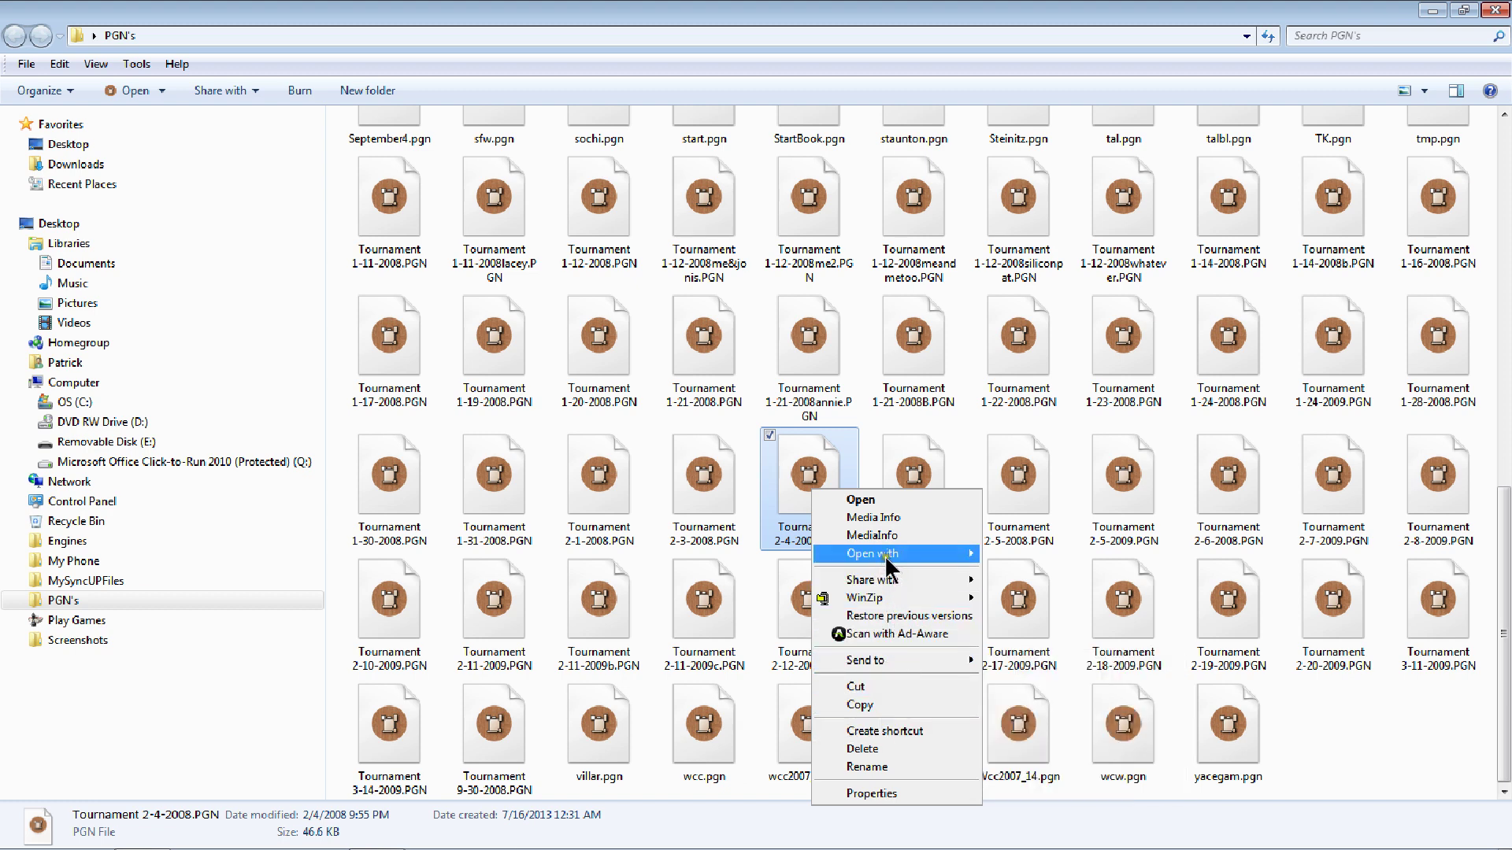
{"action": "mouse_move", "coordinate": [890, 563]}
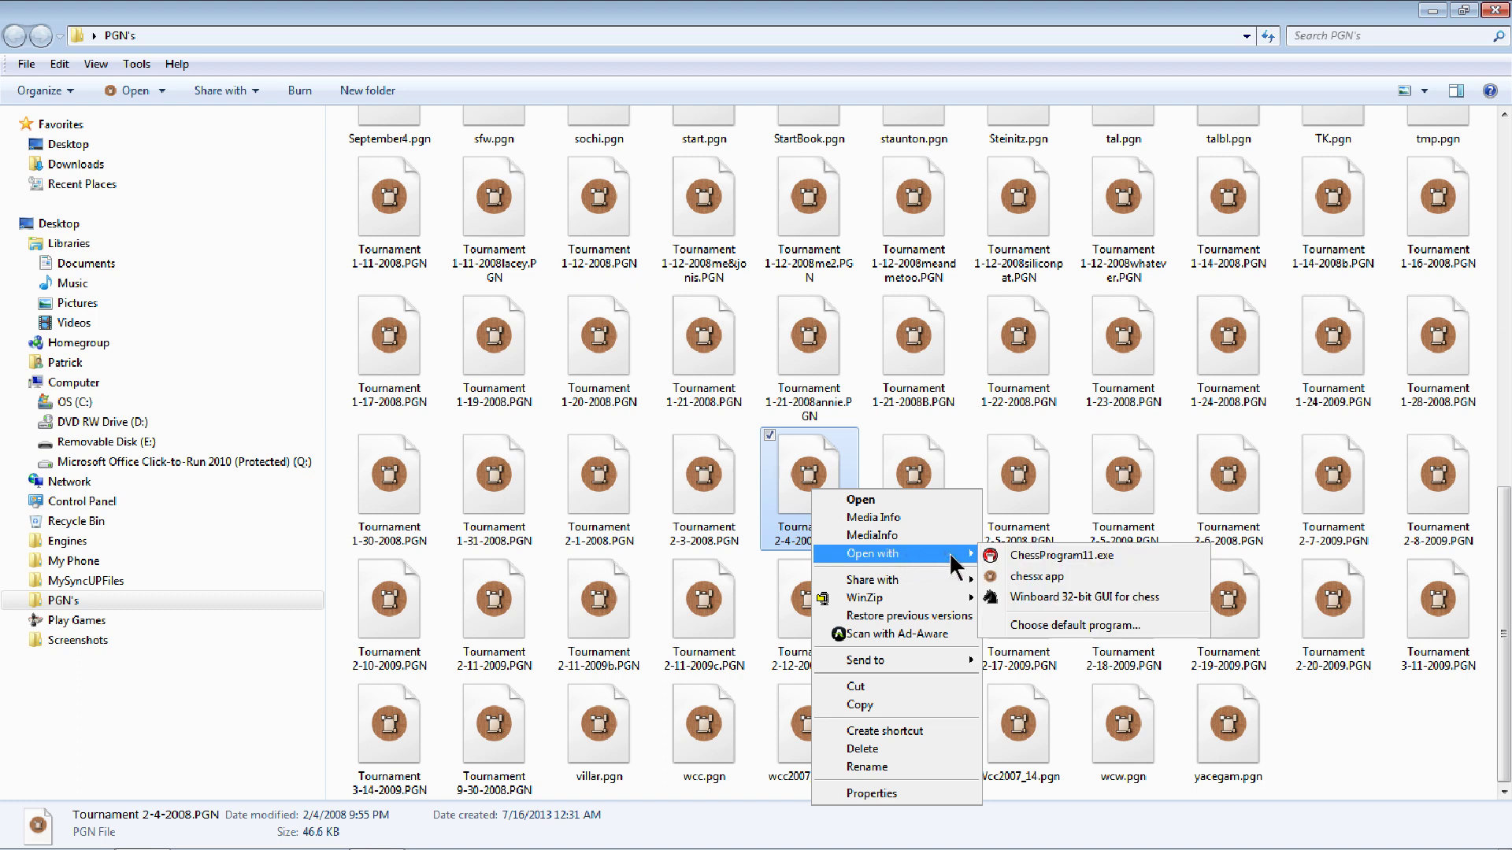
{"action": "left_click", "coordinate": [1063, 597]}
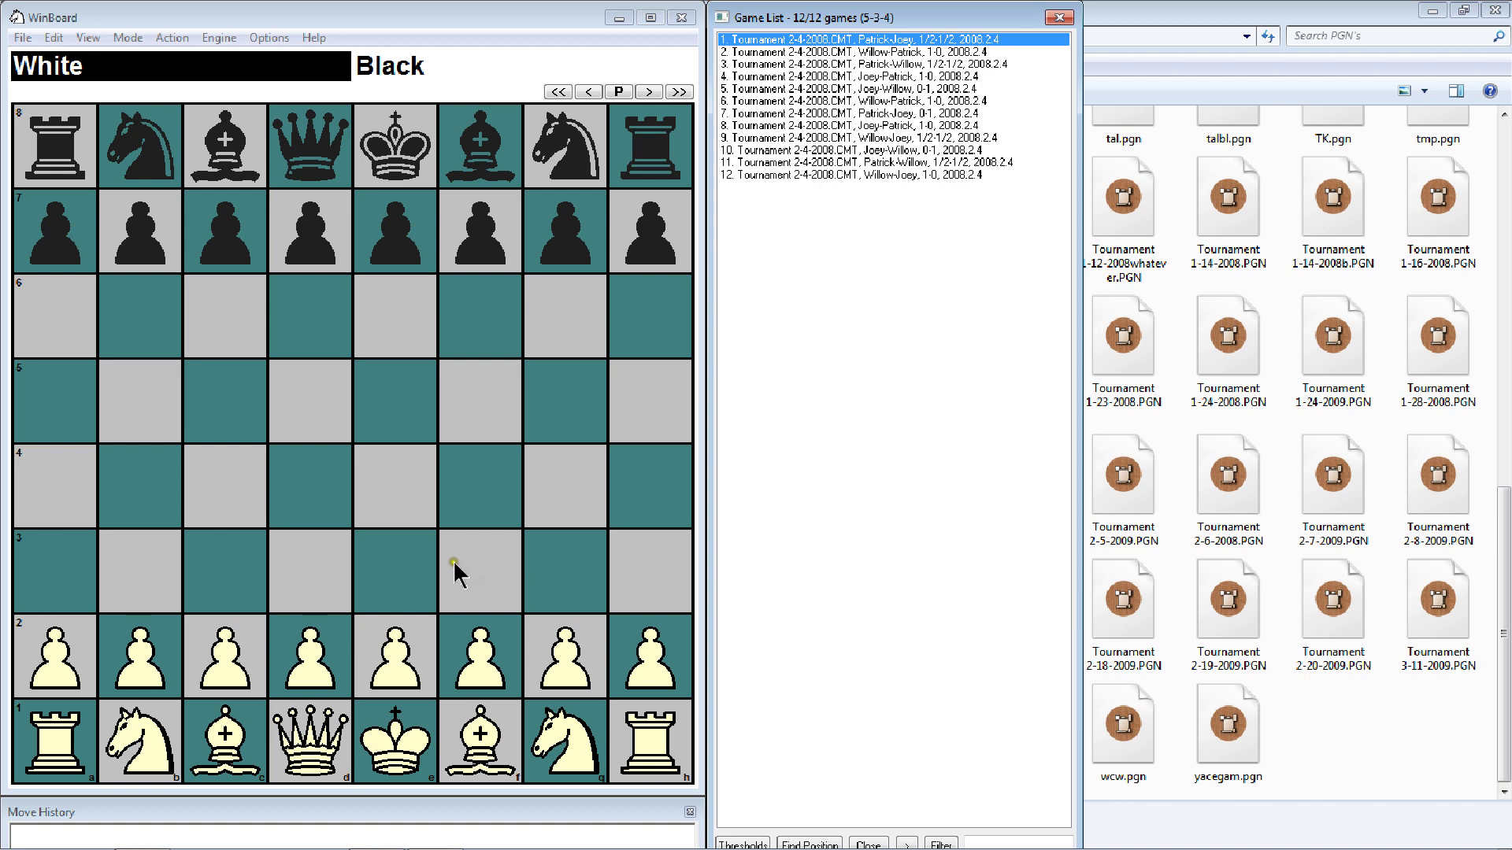
- Load the first game of the WinBoard game list and move the Comment and Tags windows off the board
{"action": "double_click", "coordinate": [834, 40]}
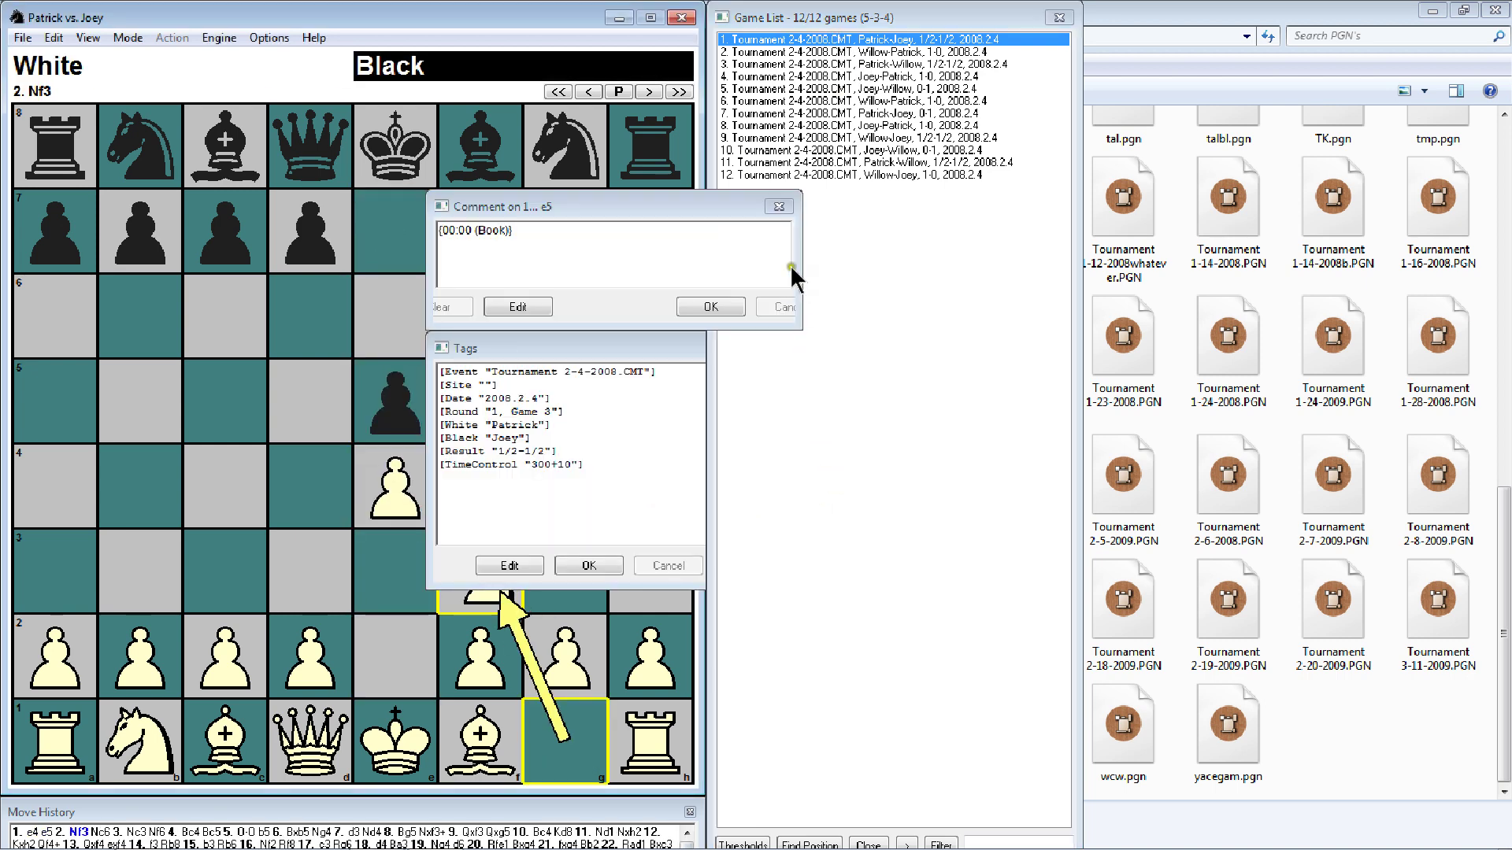
{"action": "left_click_drag", "start_coordinate": [608, 206], "coordinate": [837, 204]}
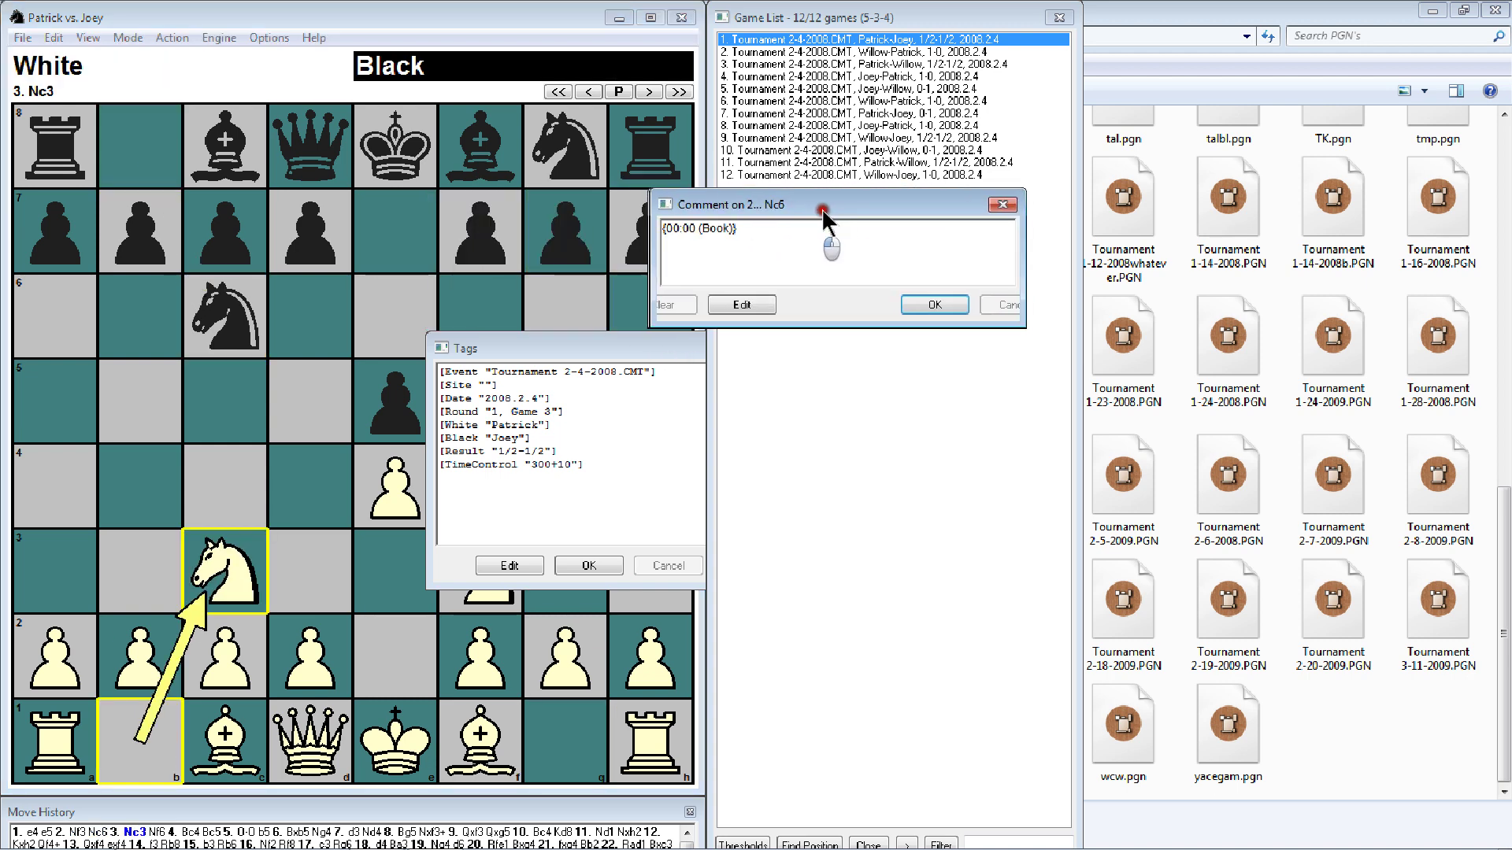
{"action": "left_click_drag", "start_coordinate": [545, 356], "coordinate": [827, 392]}
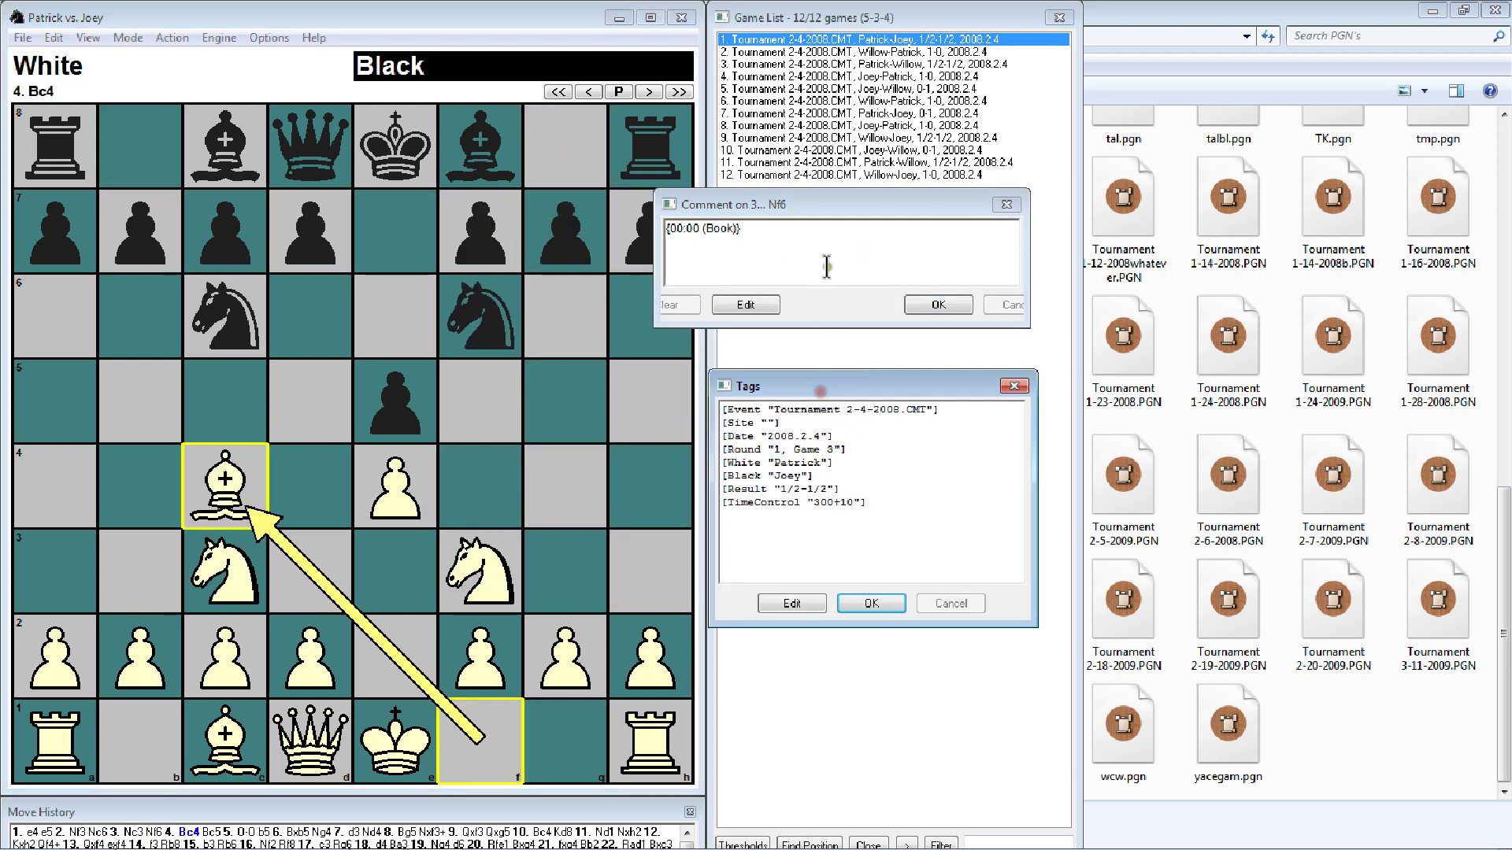
{"action": "left_click", "coordinate": [819, 207]}
{"action": "left_click_drag", "start_coordinate": [819, 207], "coordinate": [893, 206]}
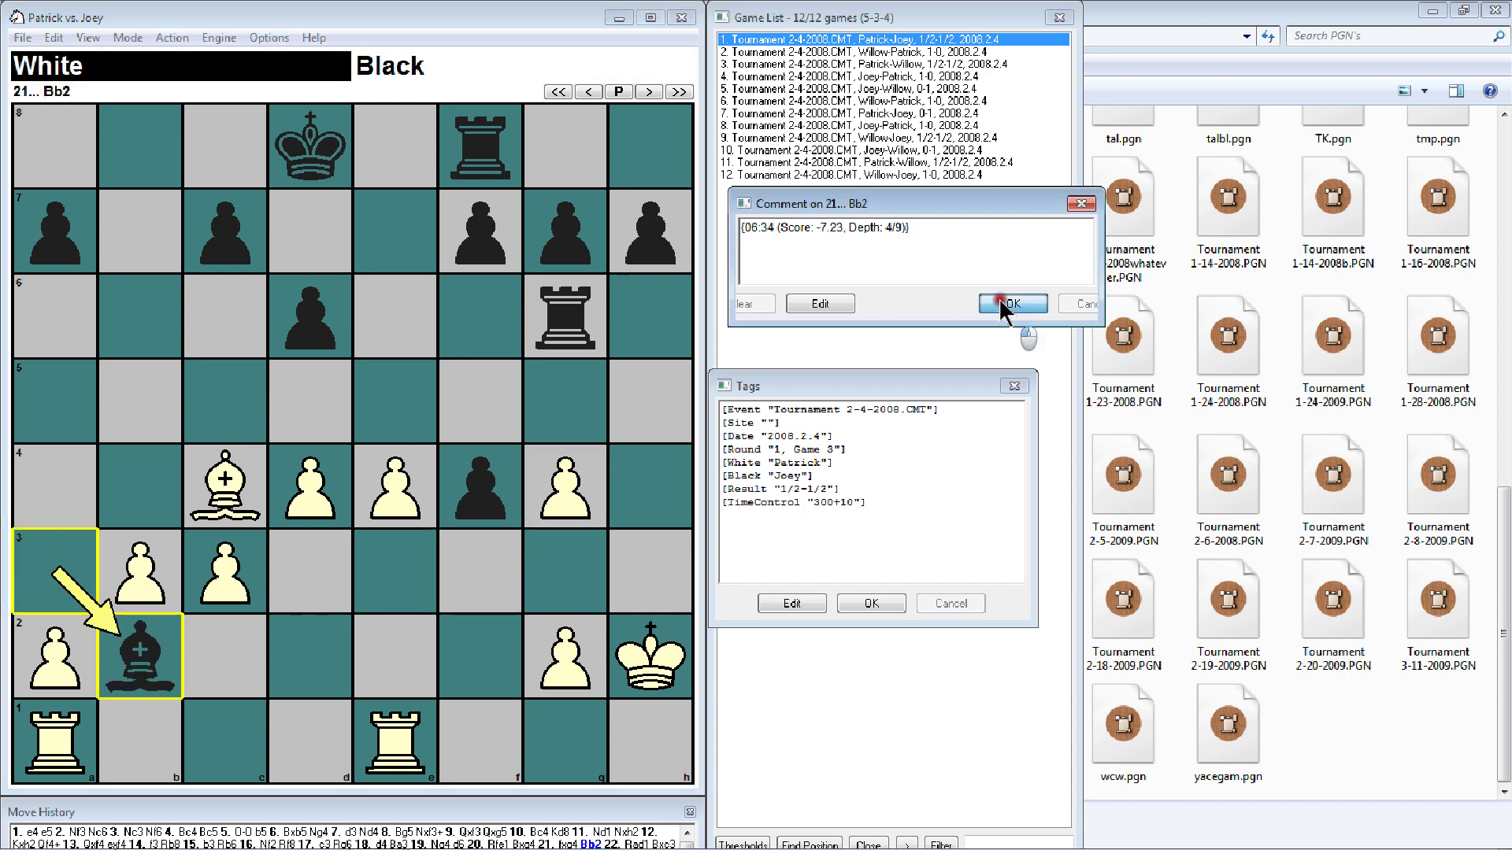
- Dismiss the move comment, close the game list and exit WinBoard to return to the PGN's folder
{"action": "left_click", "coordinate": [1001, 304]}
{"action": "left_click", "coordinate": [1059, 19]}
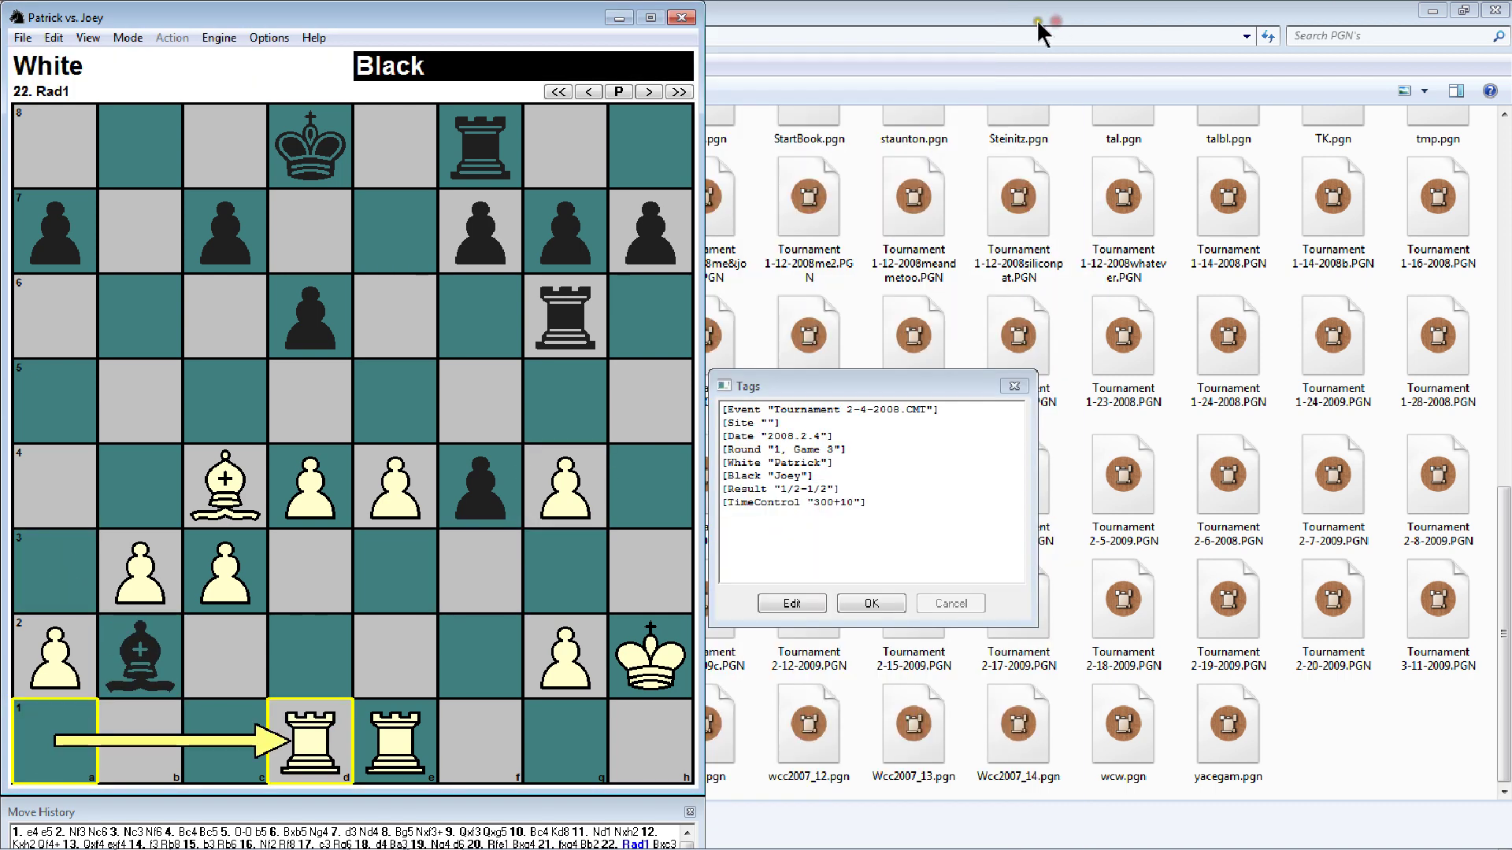
{"action": "left_click", "coordinate": [682, 18]}
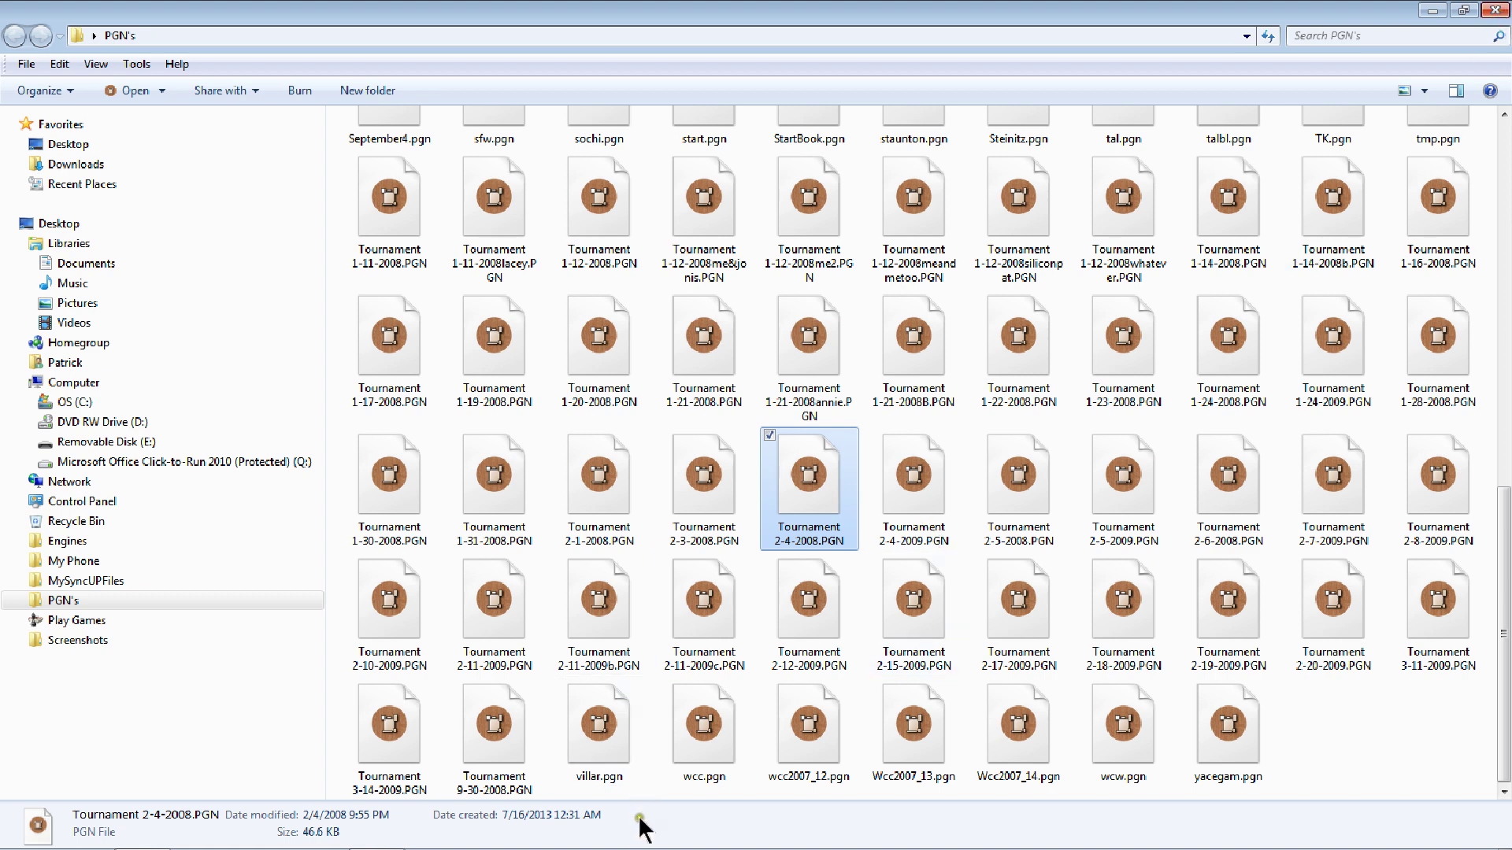
{"action": "mouse_move", "coordinate": [453, 842]}
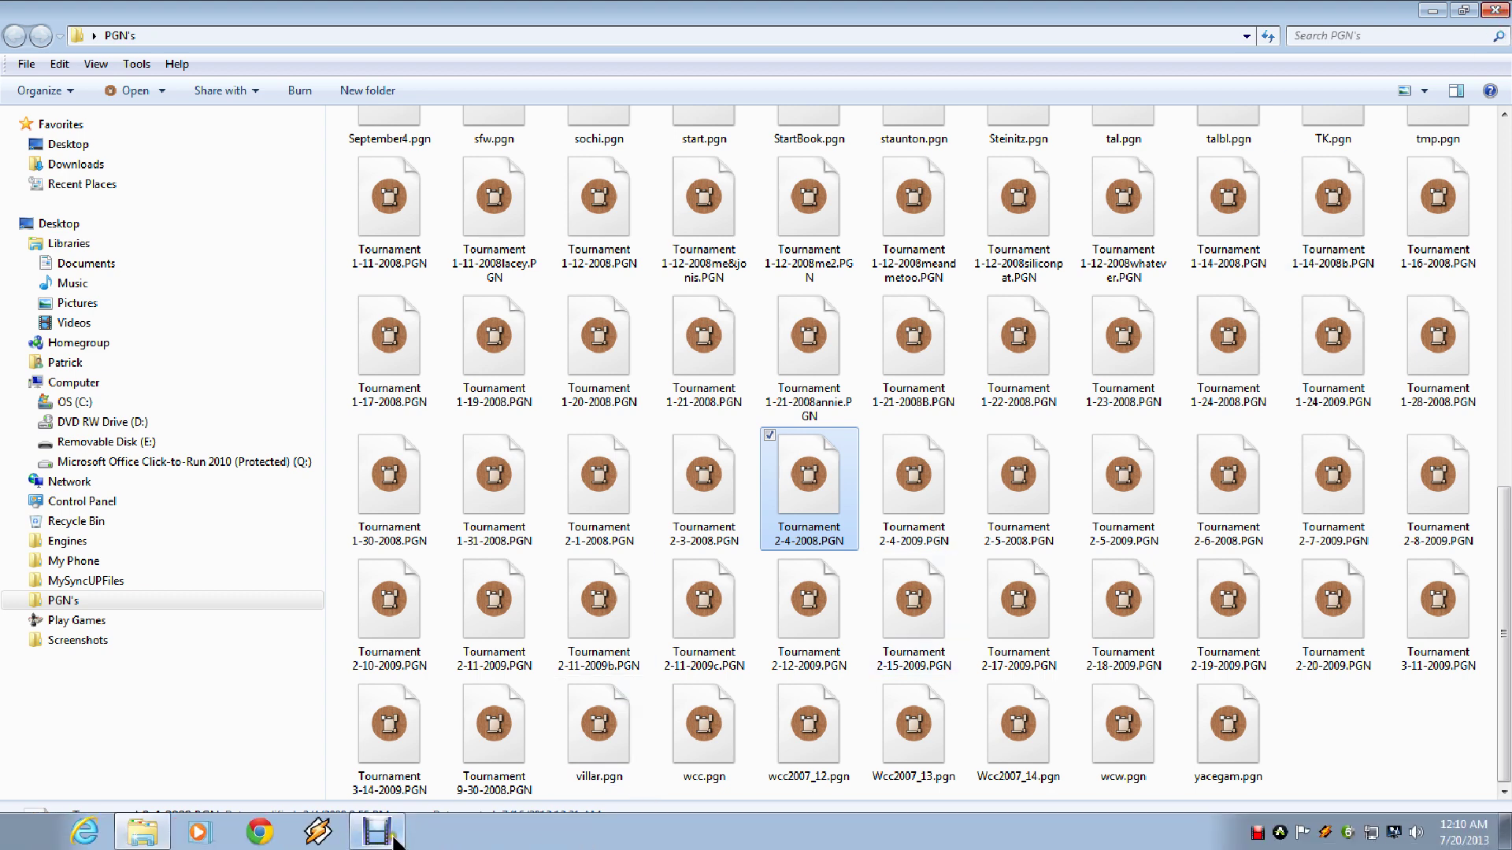